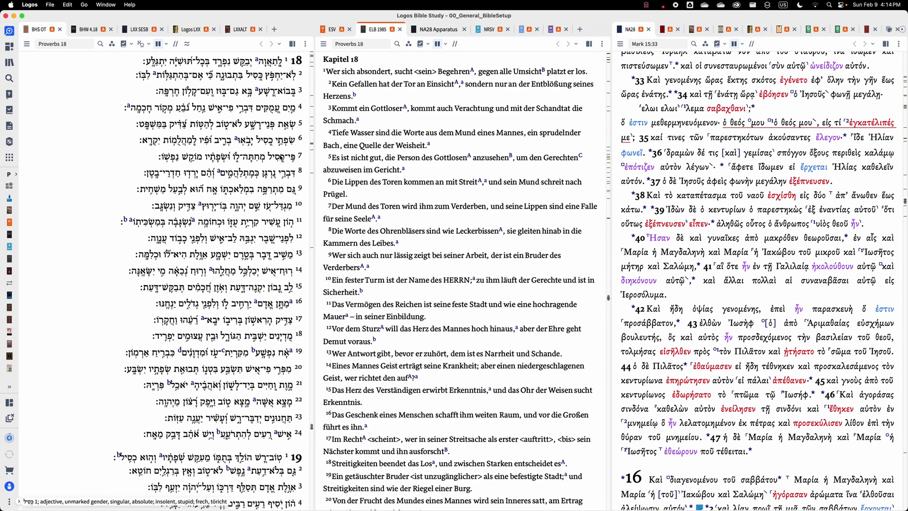
Survey the 00_General_BibleSetup layout: Proverbs 18 in Hebrew and German beside Mark 15:33 NA28
mouse_move(624, 263)
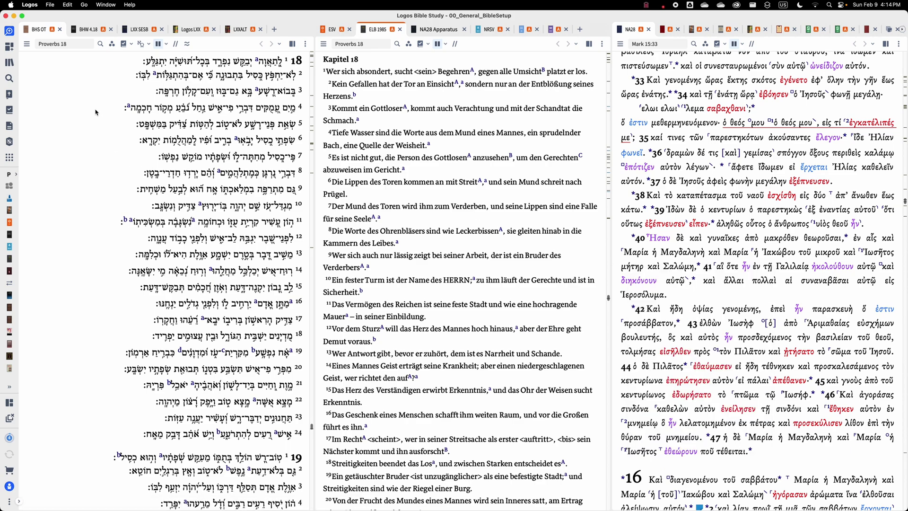
Open the Library panel and browse its list of resources
click(9, 62)
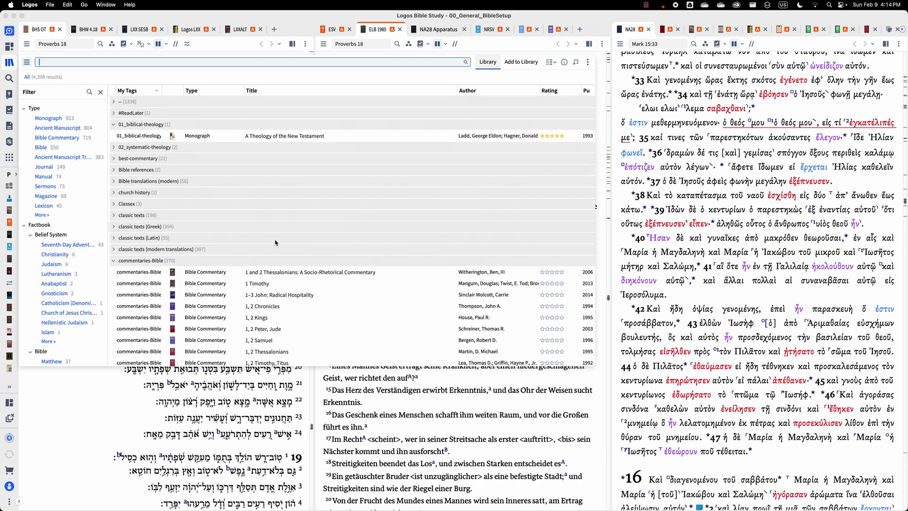
scroll(284, 260, down, 5)
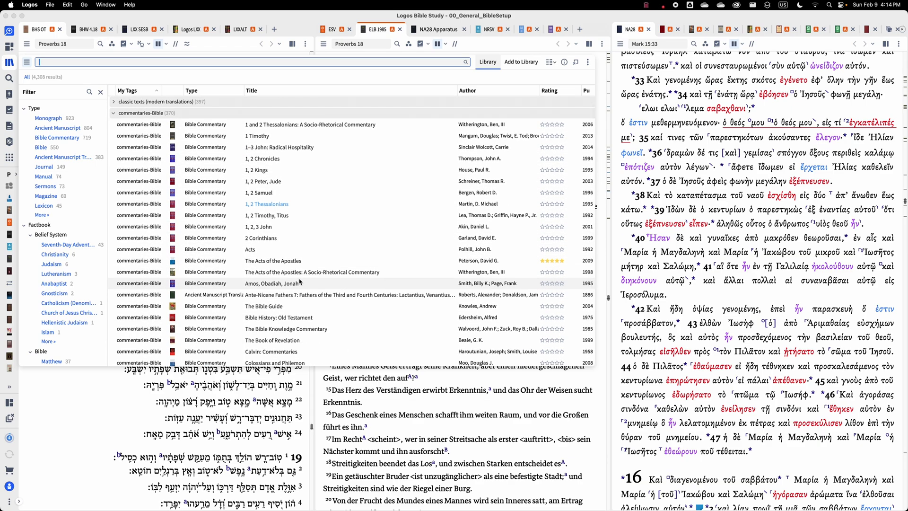
scroll(299, 282, down, 15)
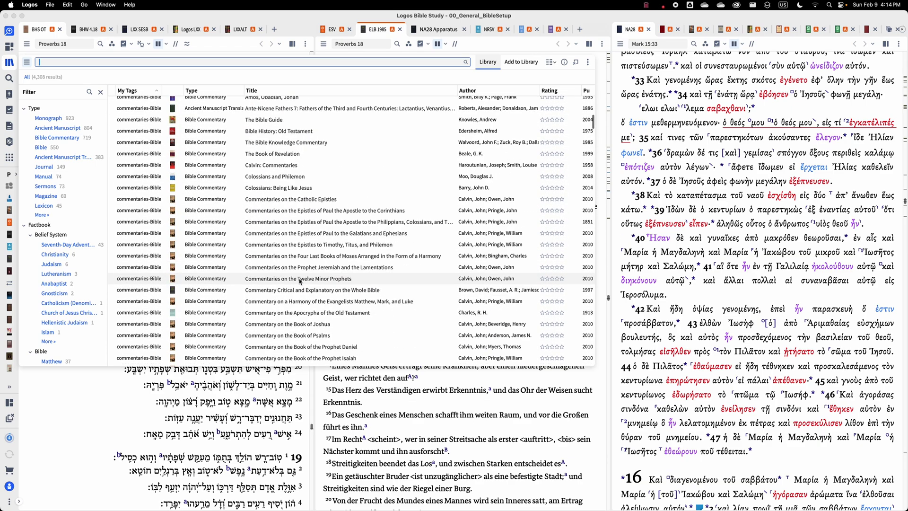
scroll(299, 282, up, 15)
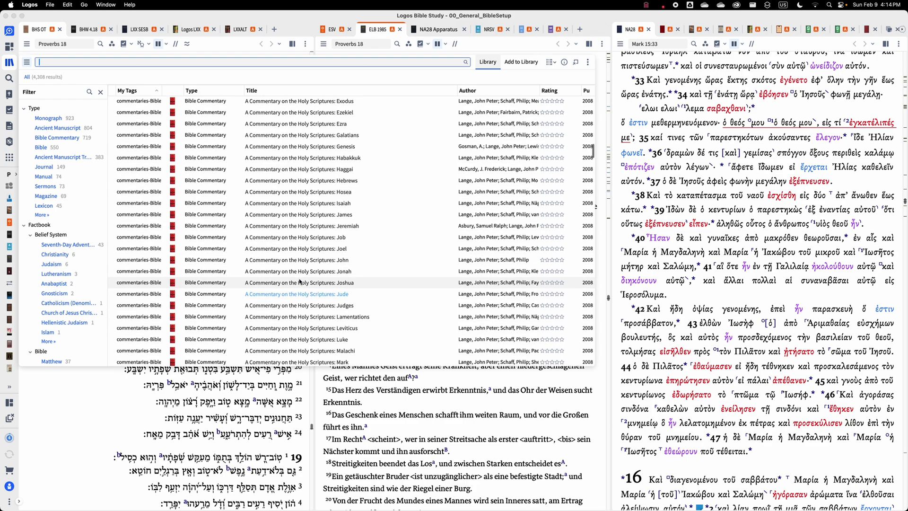
scroll(299, 282, up, 3)
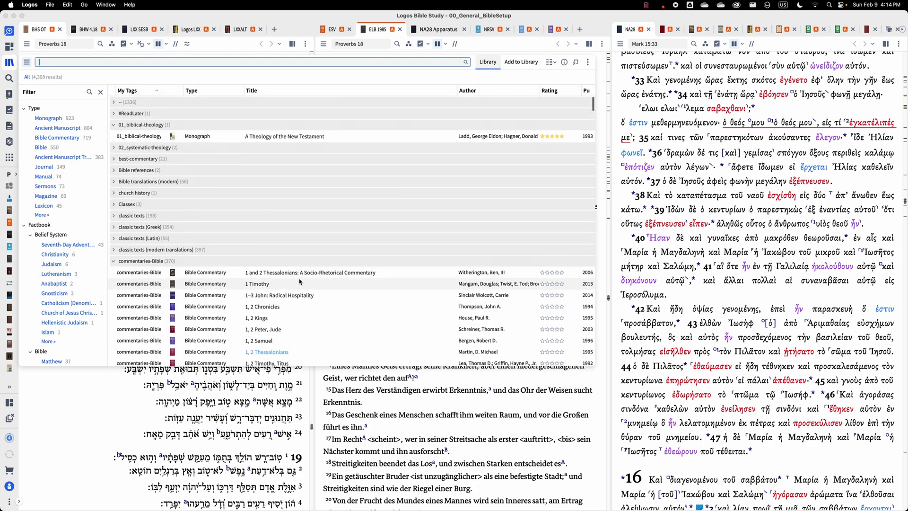
Collapse the commentaries-Bible group, then close the Library to return to Proverbs 18
click(113, 261)
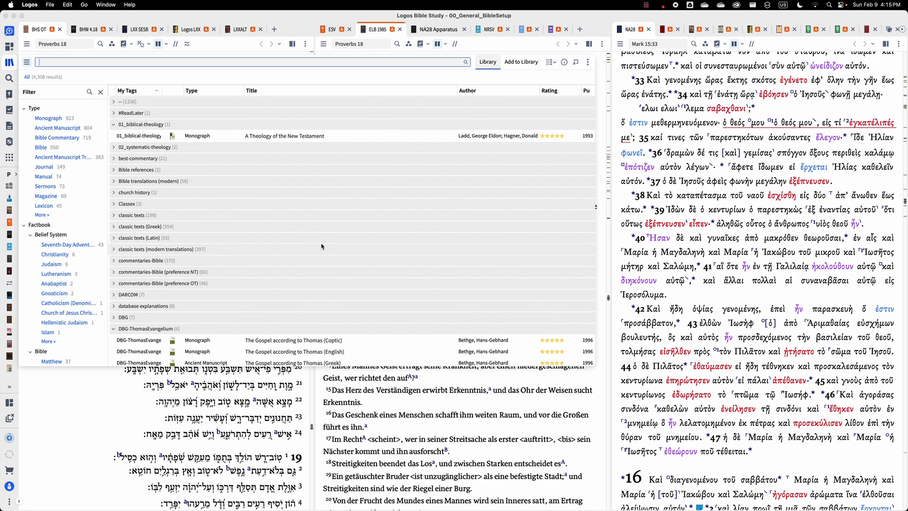
scroll(324, 240, down, 5)
scroll(323, 240, up, 5)
click(87, 408)
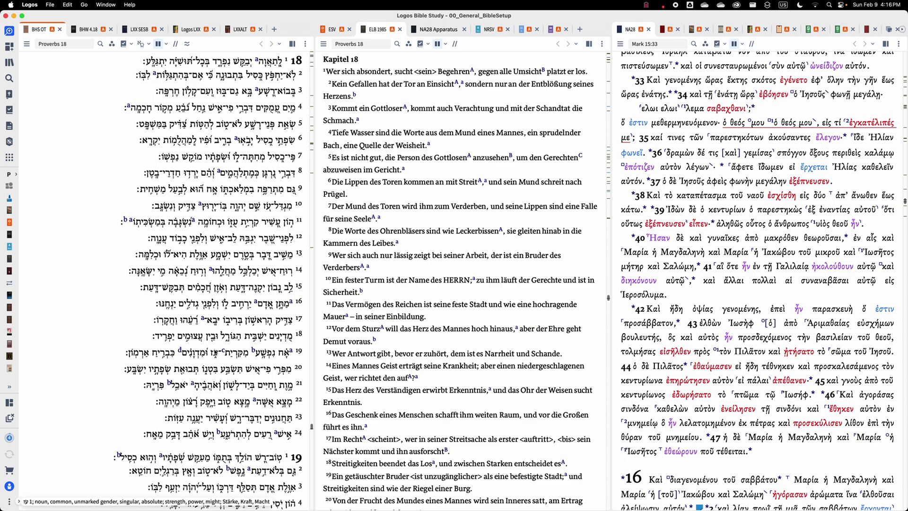
Launch step.app from Spotlight by searching 'step', correcting the misspelled 'setp'
key(super+space)
text(set)
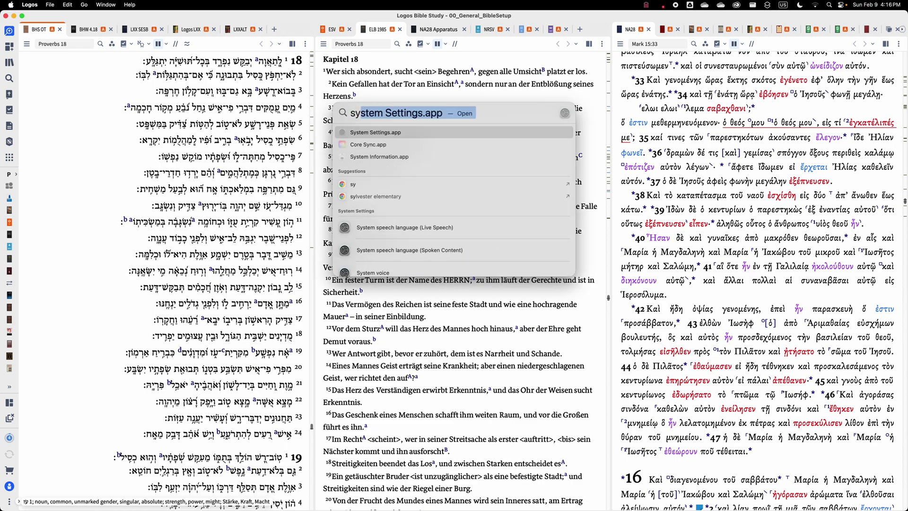
text(p)
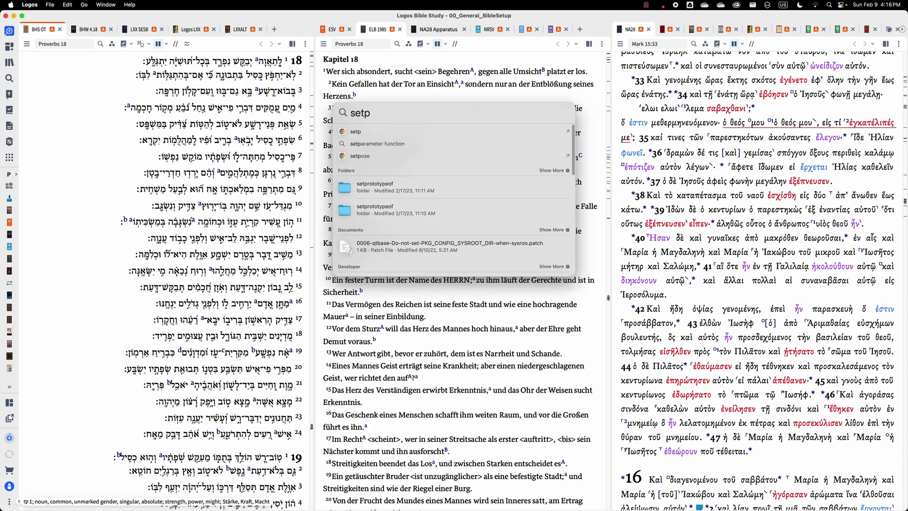
key(BackSpace)
key(BackSpace)
key(BackSpace)
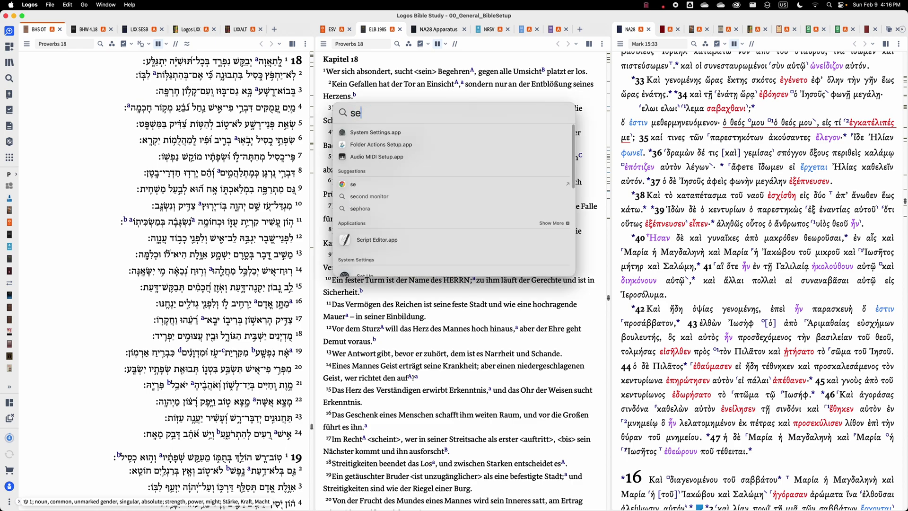
text(tep.app)
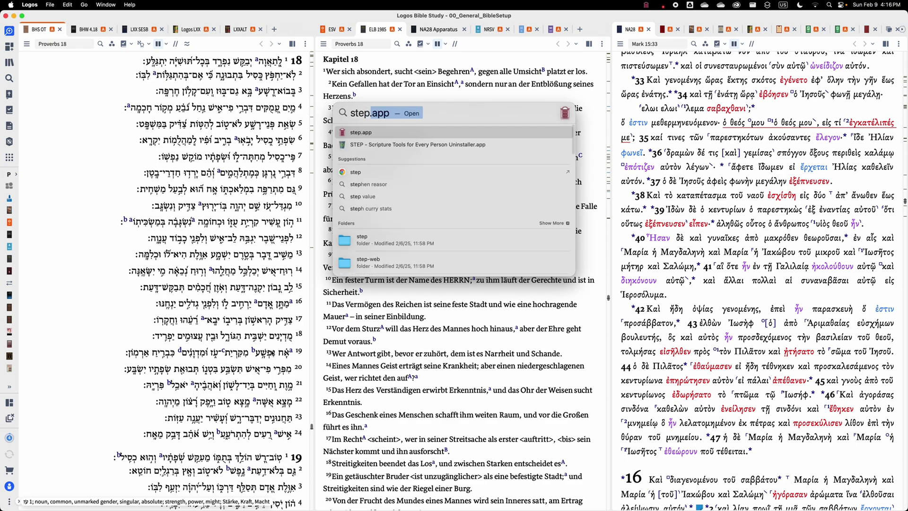
click(361, 133)
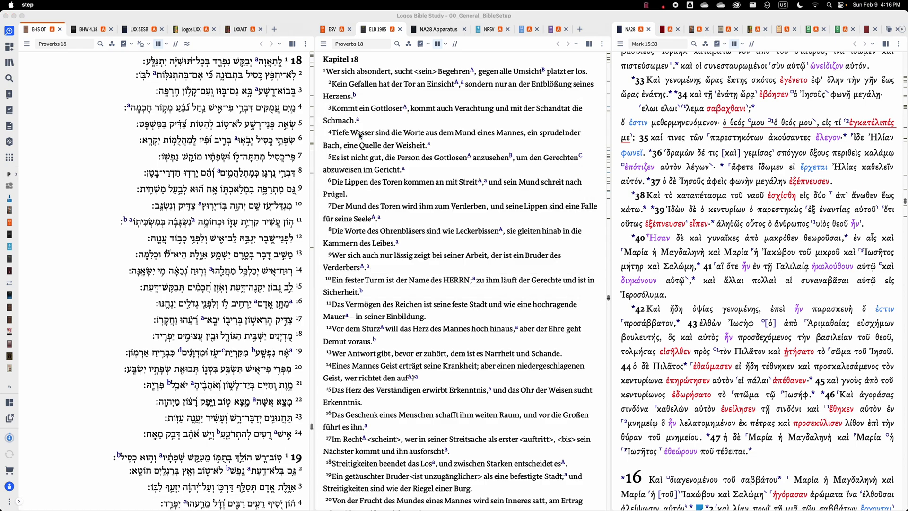
Bring Chrome's STEP Bible page, showing Genesis 1 and Matthew 1, to the front
key(super+Tab)
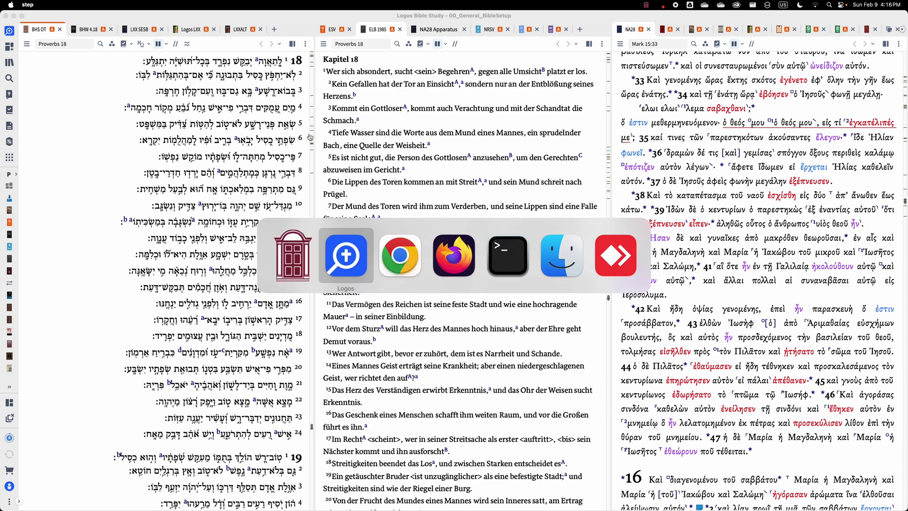
key(super+Tab)
key(super+Tab)
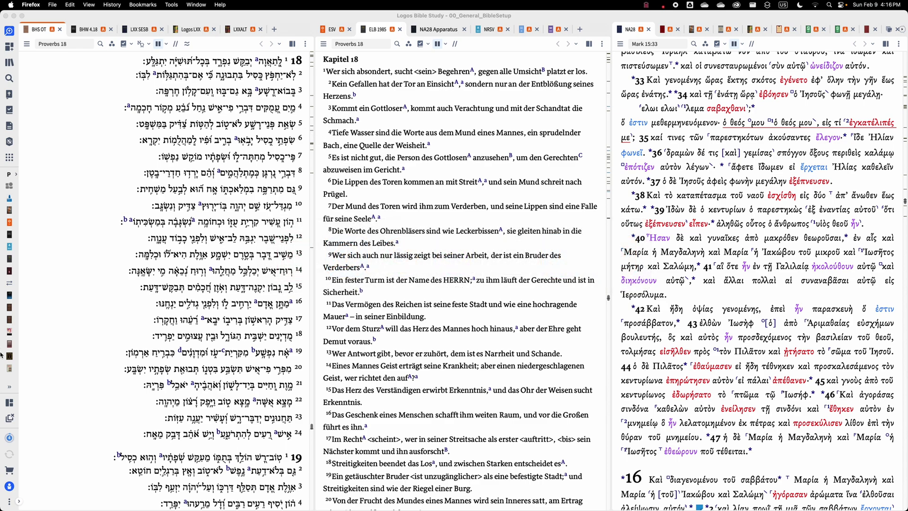
mouse_move(1, 355)
key(super+Tab)
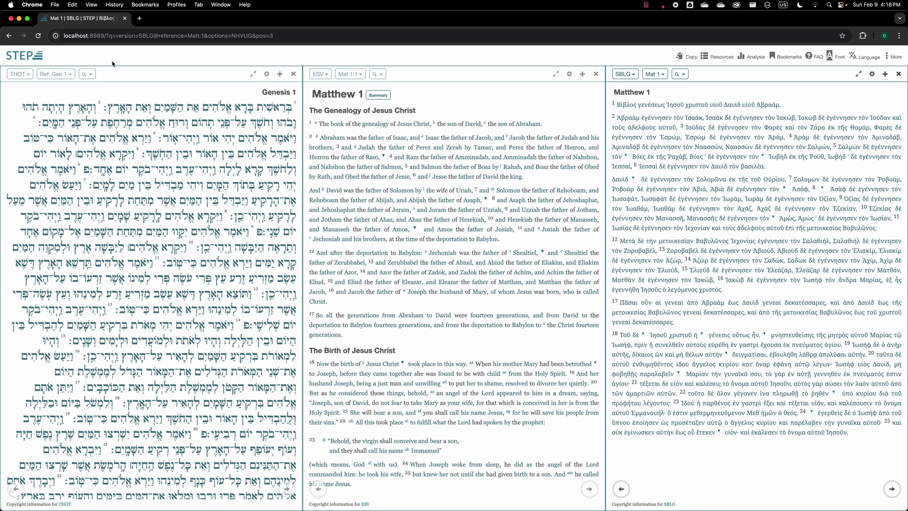
Make STEP's ESV pane active and show the ESV Proverbs 18 in Logos's middle pane
click(104, 36)
click(383, 162)
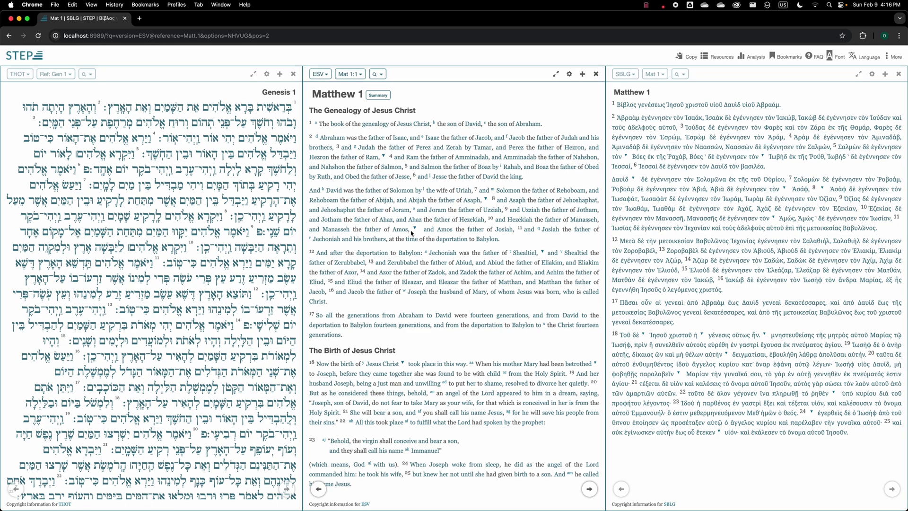
key(super+Tab)
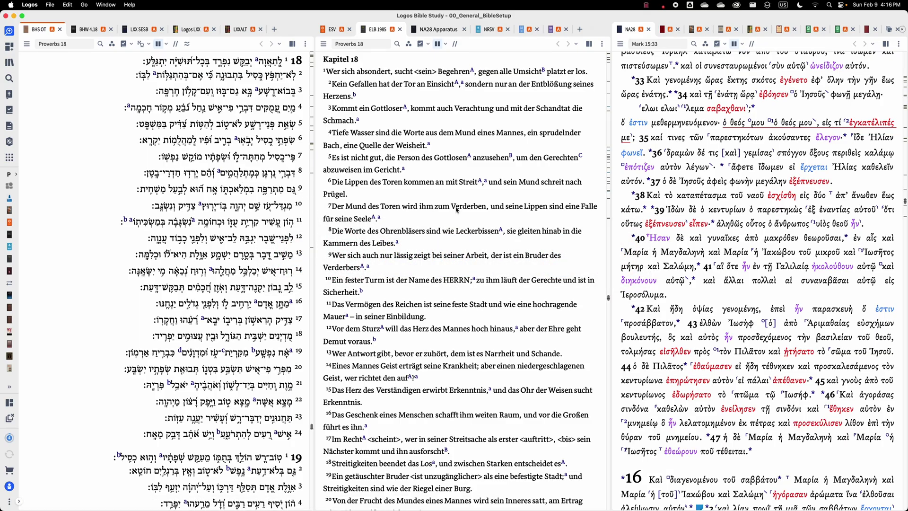
click(333, 31)
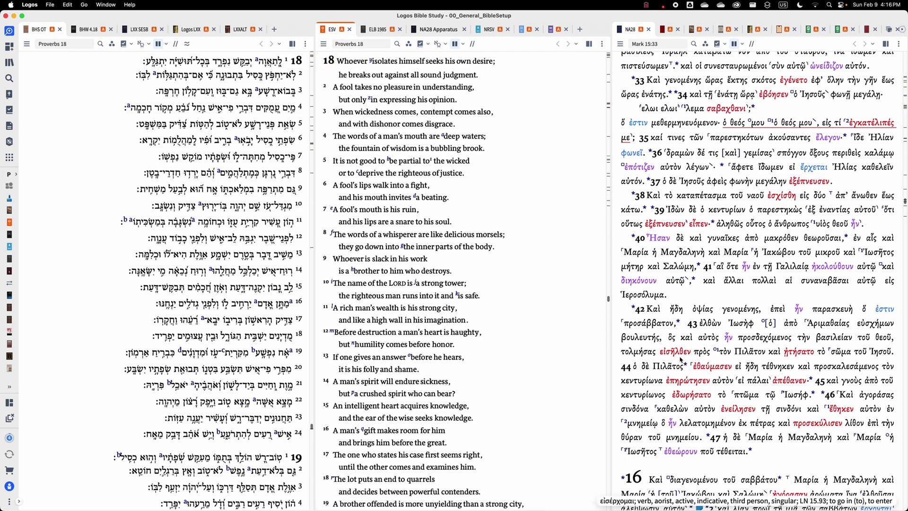
Return to STEP Bible's Matthew 1 and look up the Greek word χριστοῦ
key(super+Tab)
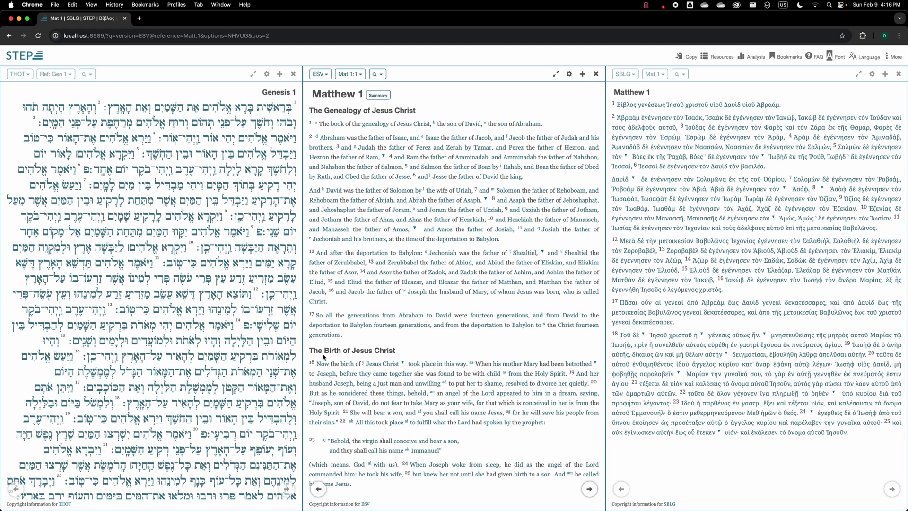
mouse_move(676, 339)
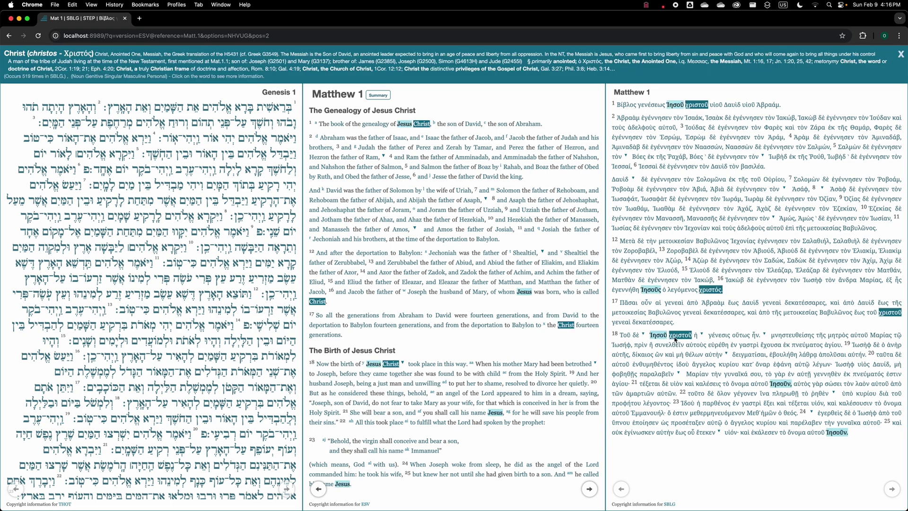
mouse_move(515, 212)
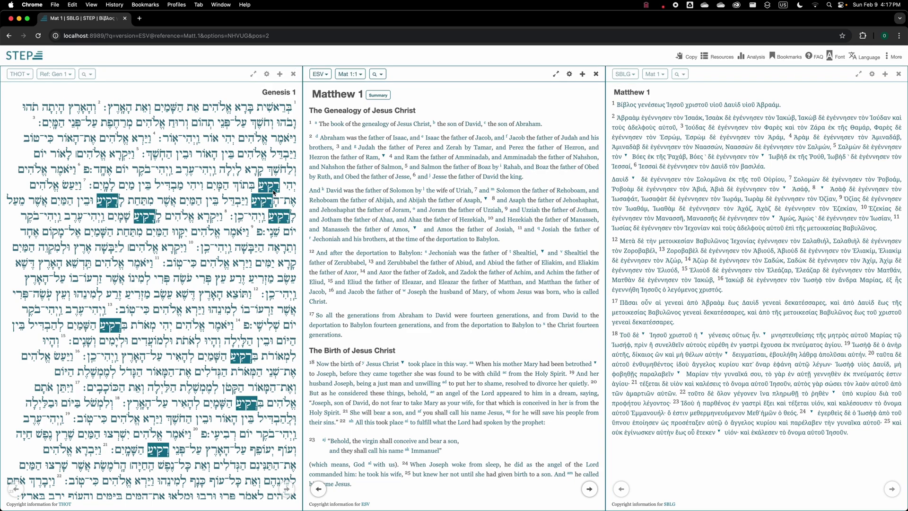
Load Genesis chapter 1 into STEP's ESV pane
click(361, 76)
click(357, 145)
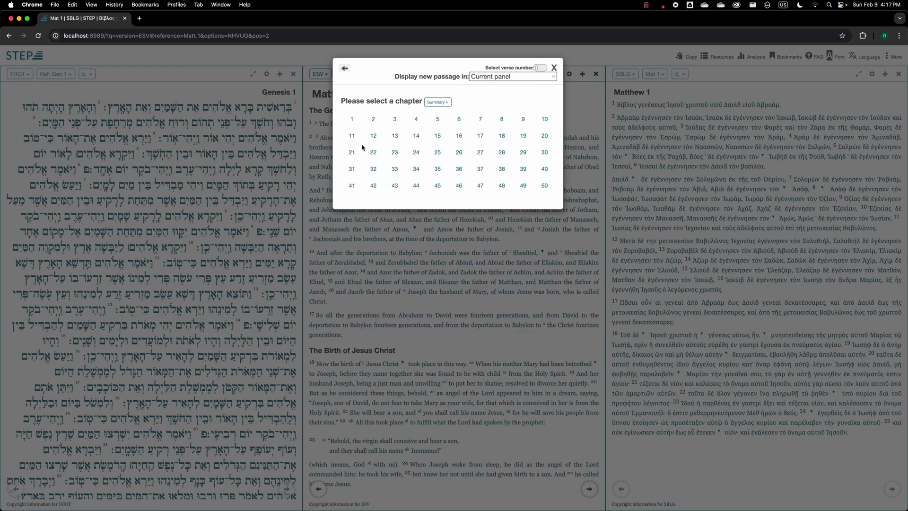
click(355, 117)
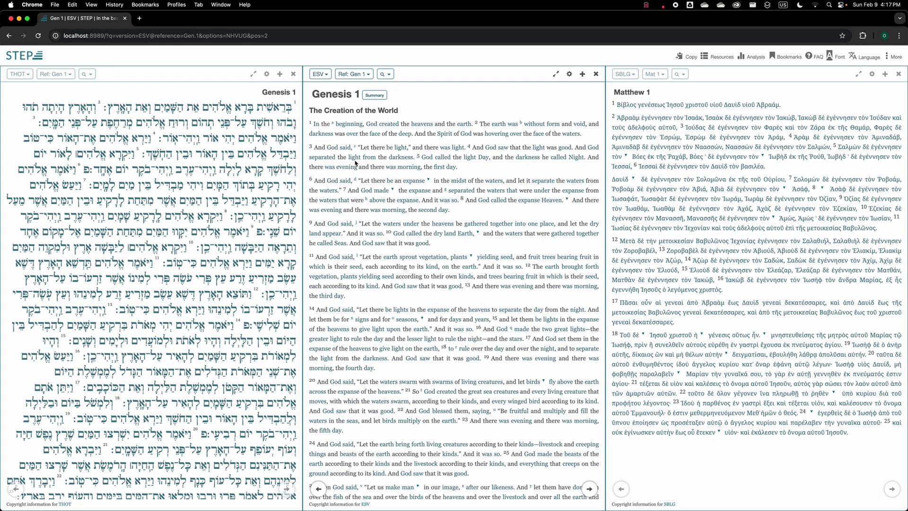
Switch the ESV pane back to Matthew 1 and snap Chrome to the screen's right half
click(353, 74)
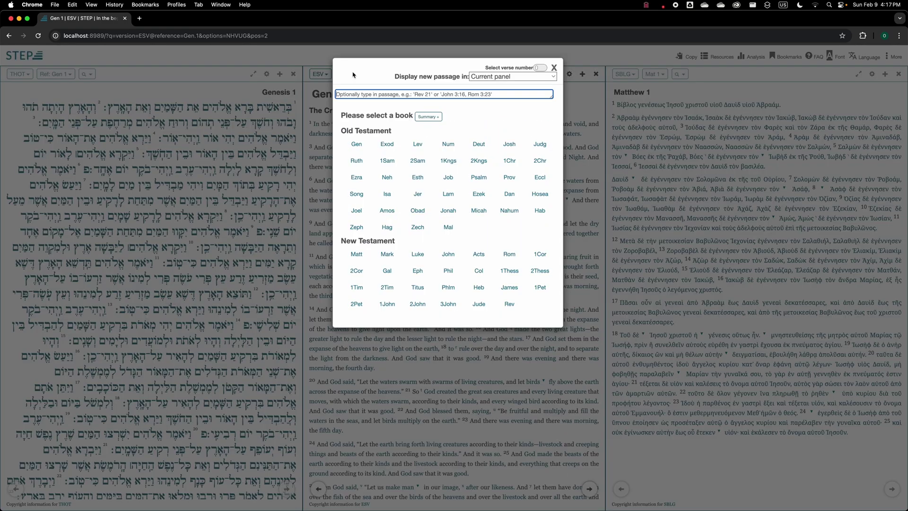
click(355, 252)
click(352, 120)
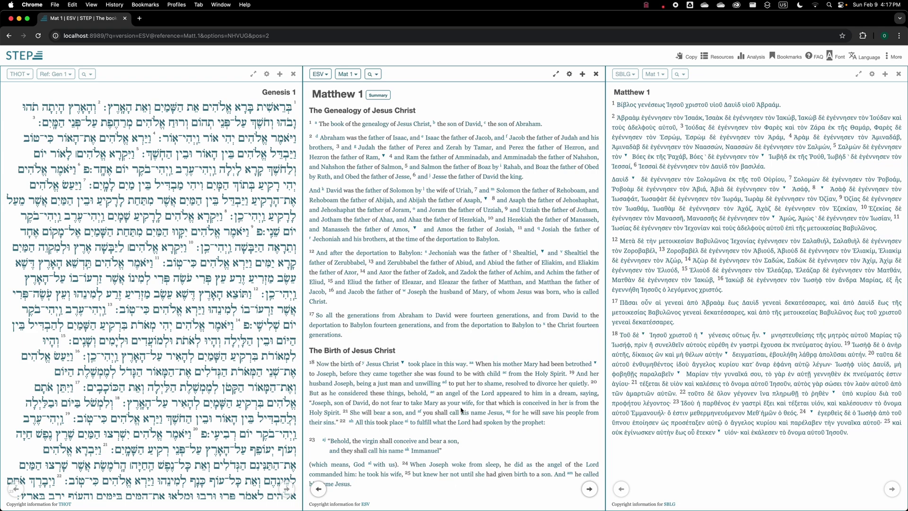
key(ctrl+alt+Right)
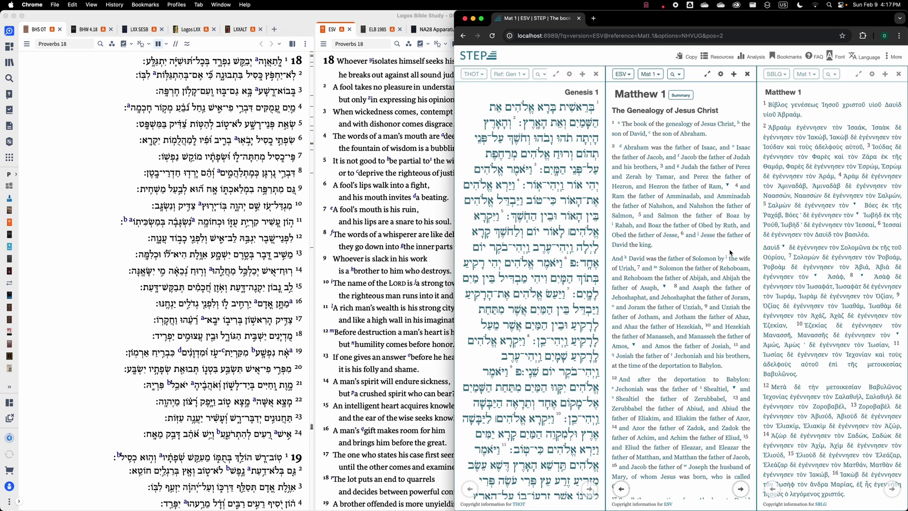
Run 'tf etcbc/bhsa' in Terminal to start the Hebrew Text-Fabric browser
key(super+Tab)
key(super+Tab)
key(super+Tab)
key(super+Tab)
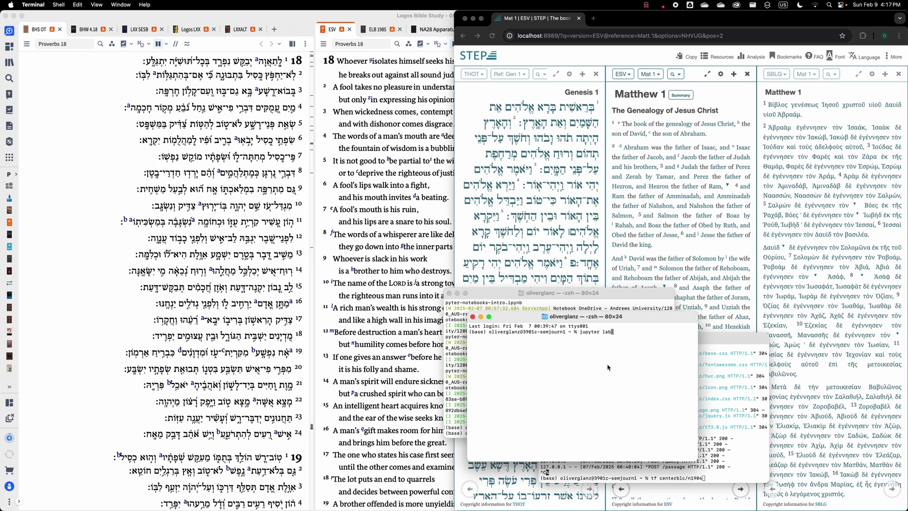
click(590, 294)
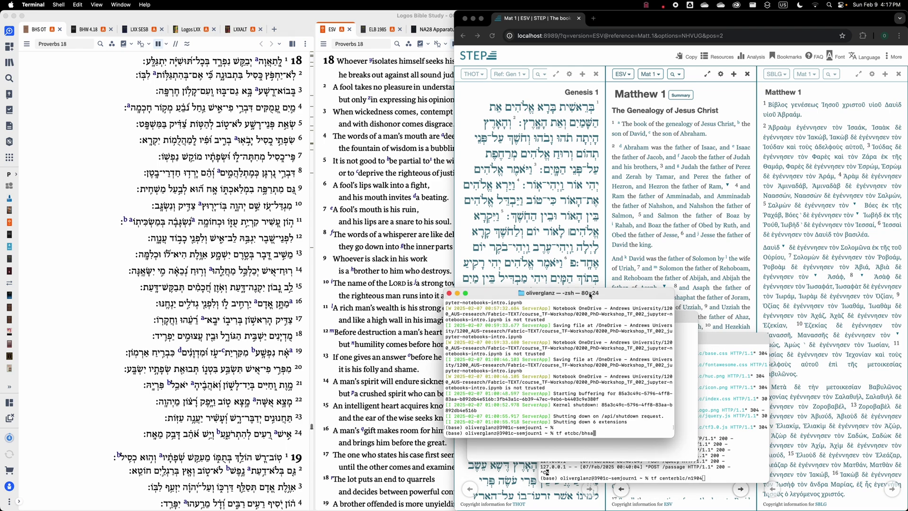
key(Return)
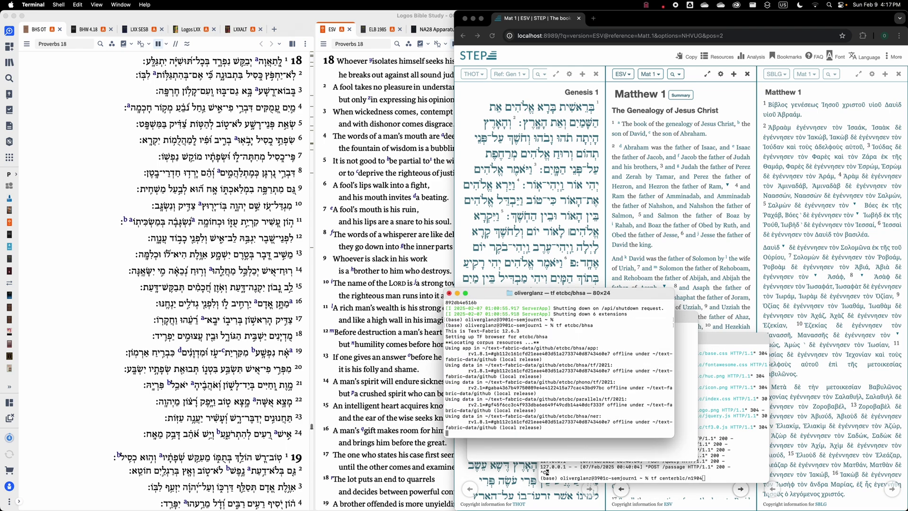
In the second terminal session, recall and run 'tf centerblc/n1904' for the Greek corpus
click(718, 450)
key(Up)
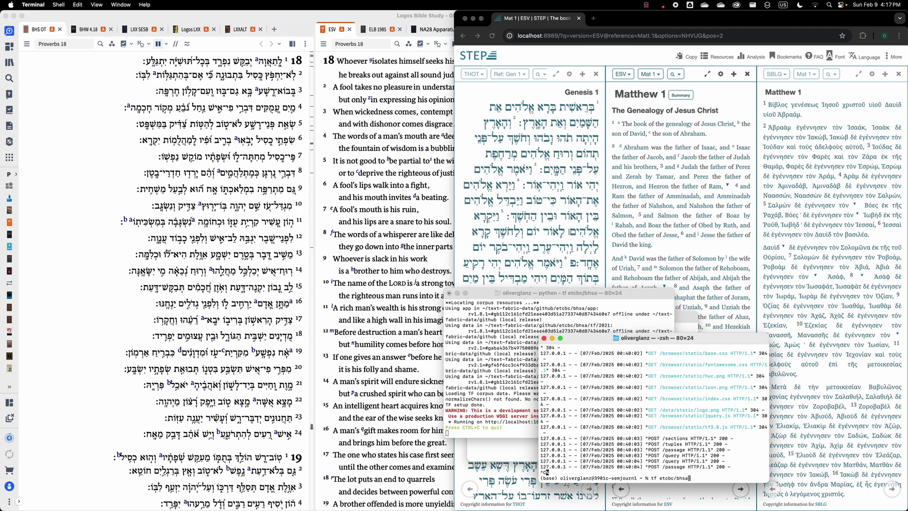
key(super+Tab)
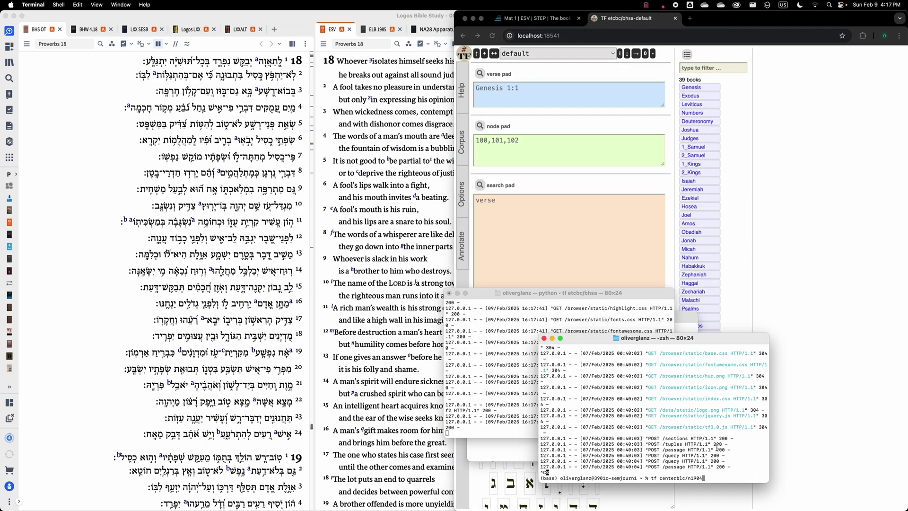
key(Return)
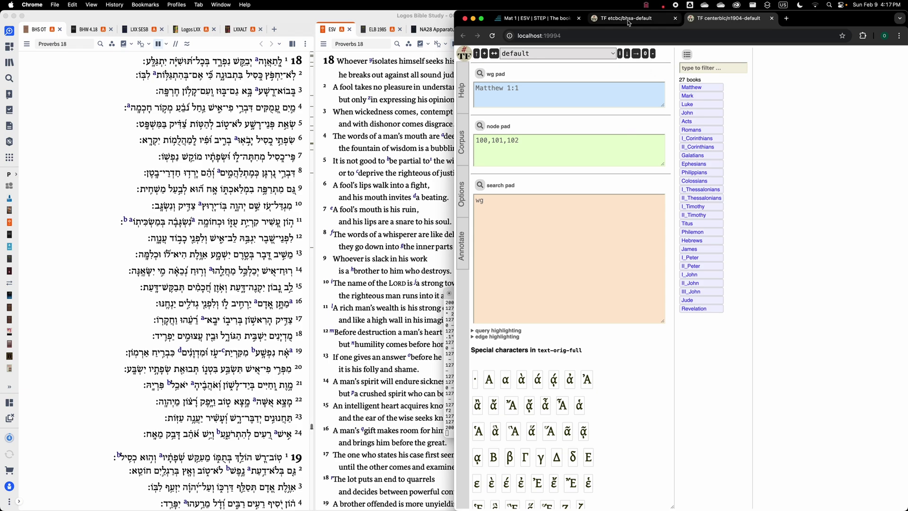
Put the bhsa and n1904 tabs together in one left-snapped Chrome window
drag(628, 23, 265, 146)
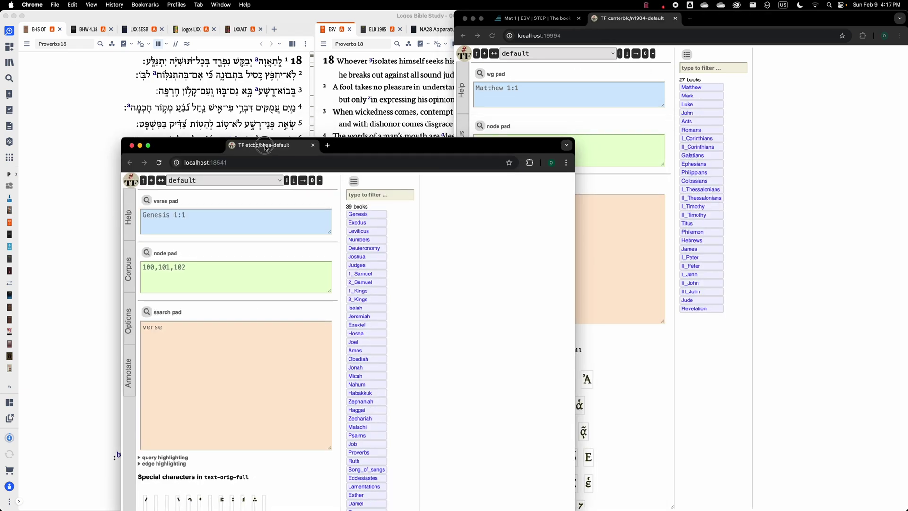
key(ctrl+alt+Left)
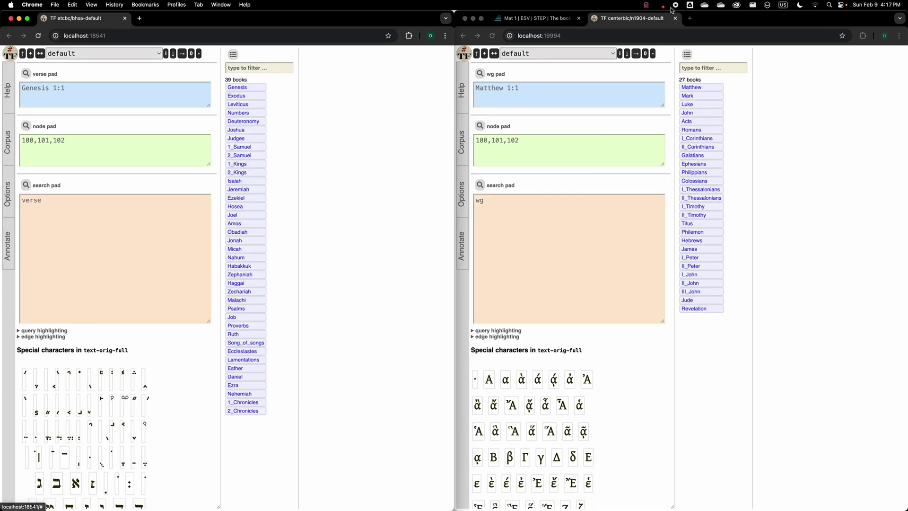
drag(619, 18, 184, 20)
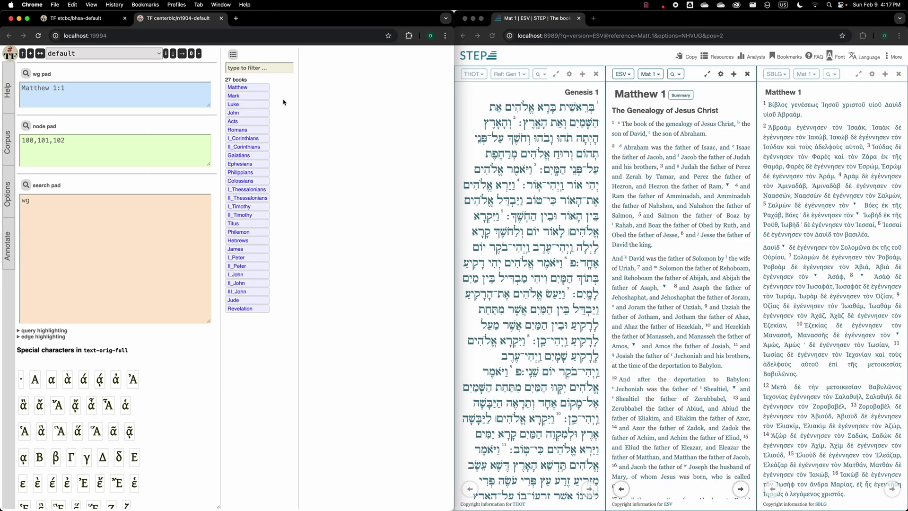
click(80, 18)
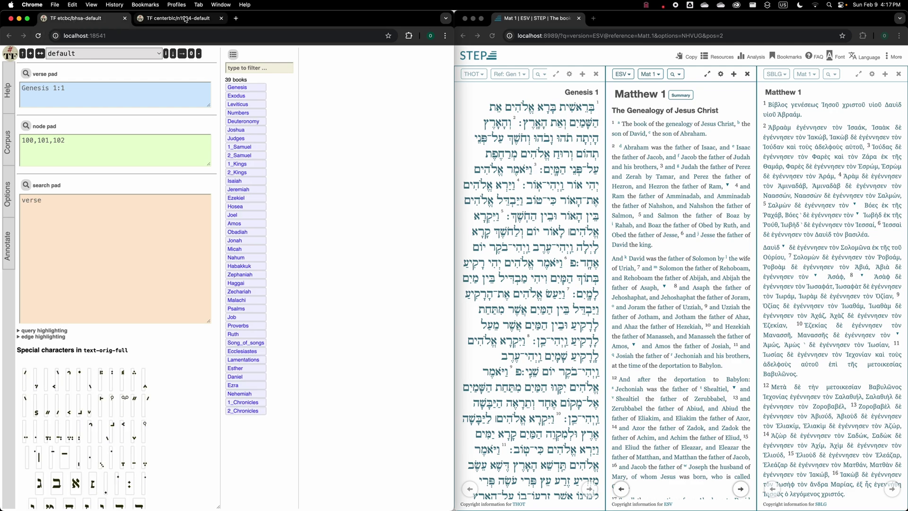
click(183, 21)
click(91, 22)
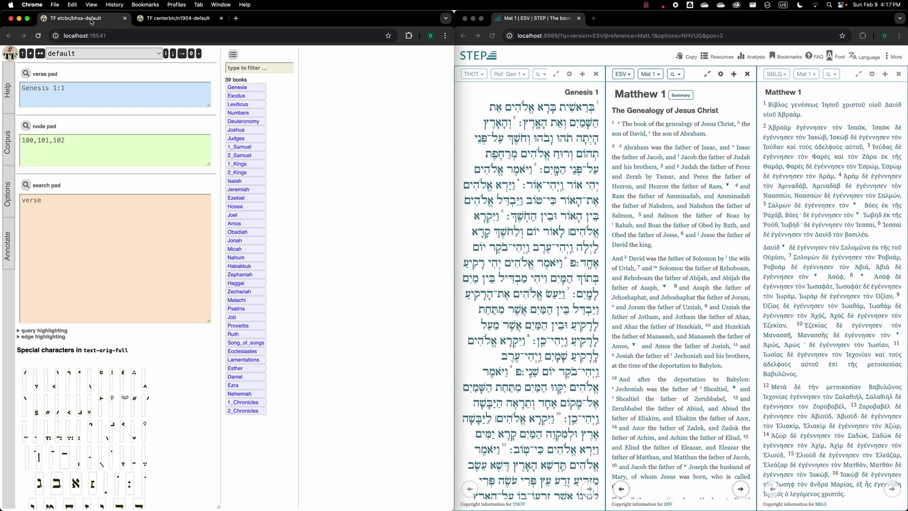
Open Genesis 1 in bhsa and expand the syntax trees of verses 1 and 2
click(242, 88)
click(259, 92)
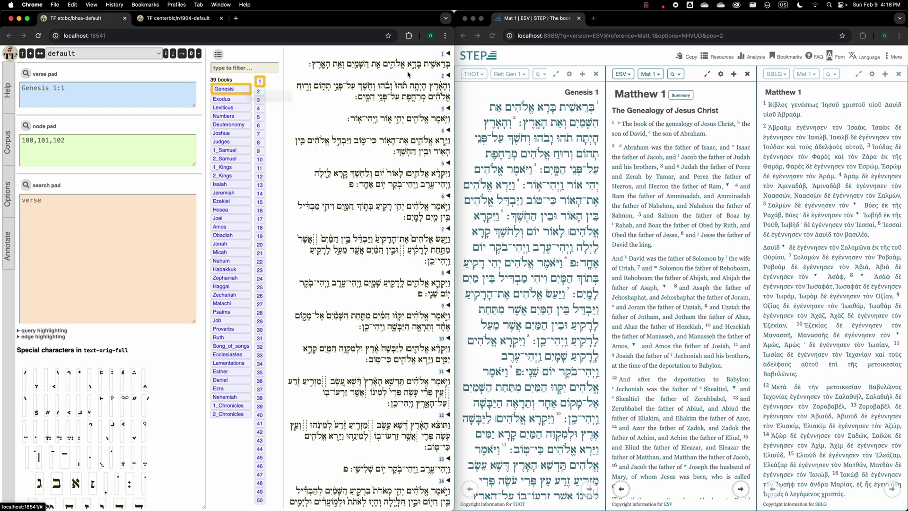
click(448, 54)
scroll(332, 130, down, 1)
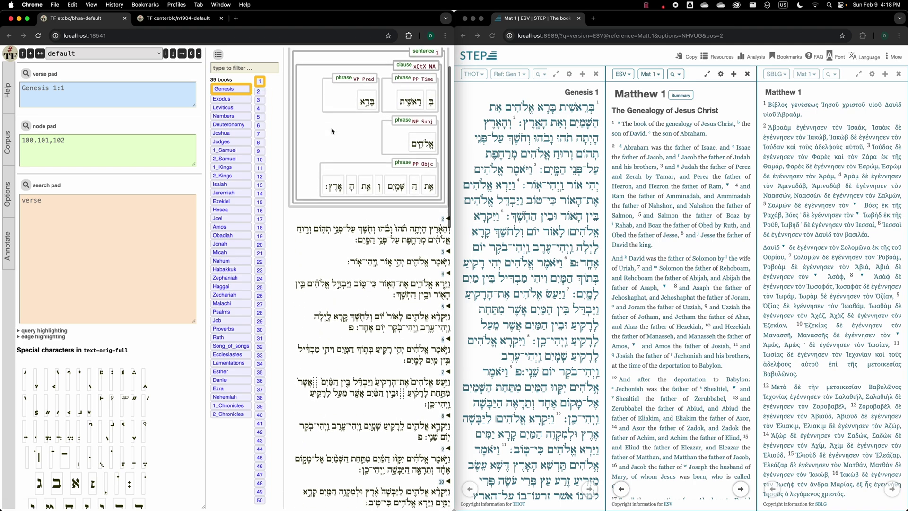
scroll(331, 131, up, 2)
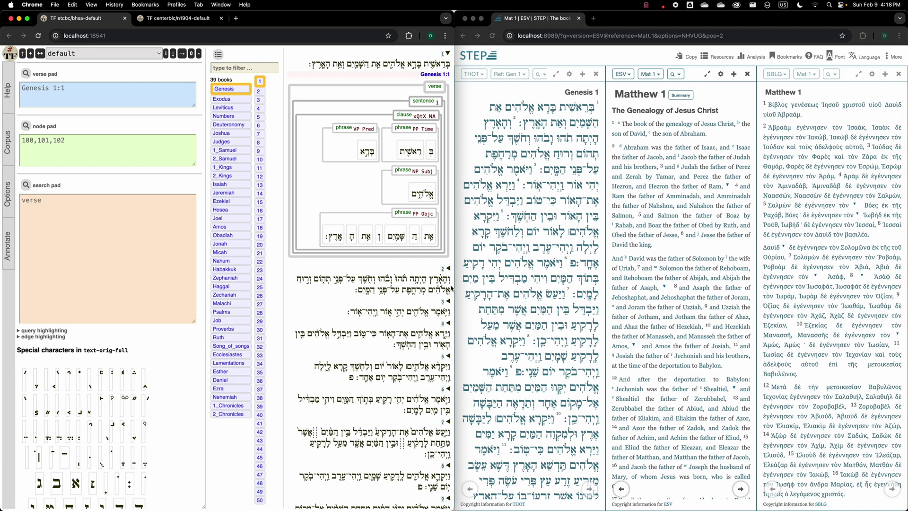
click(448, 269)
scroll(365, 306, down, 4)
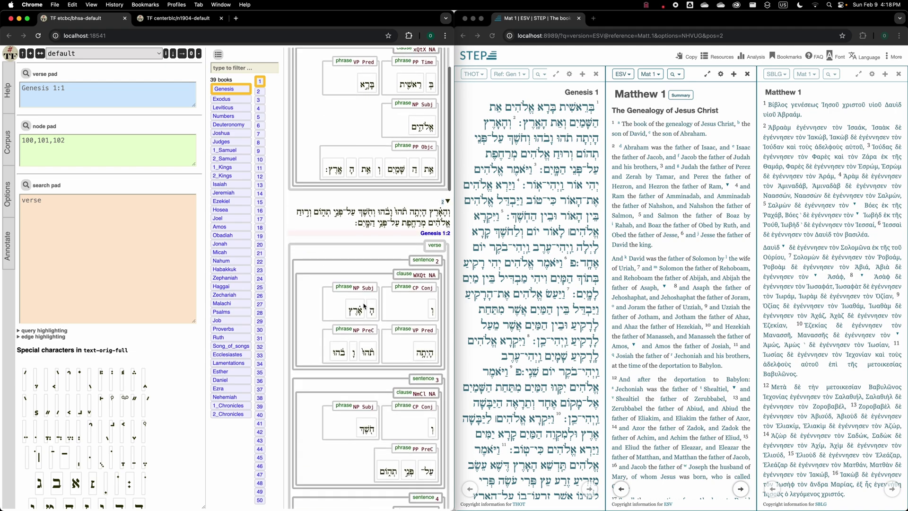
scroll(365, 306, down, 10)
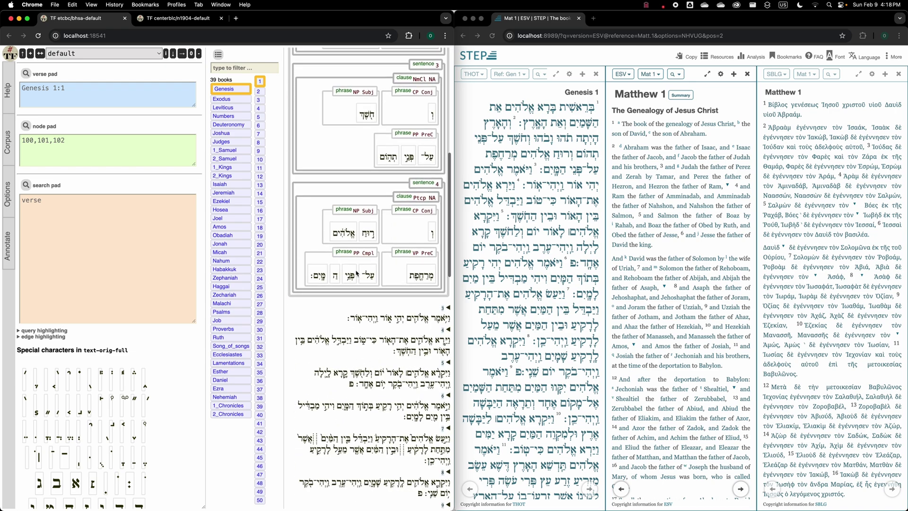
In the n1904 corpus, open Mark and expand the syntax tree of Mark 1:1
click(178, 20)
click(240, 95)
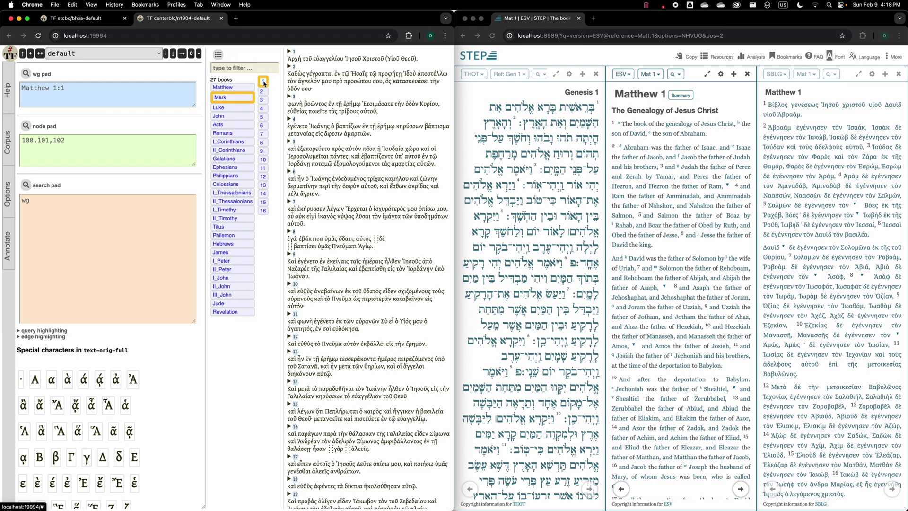
click(289, 50)
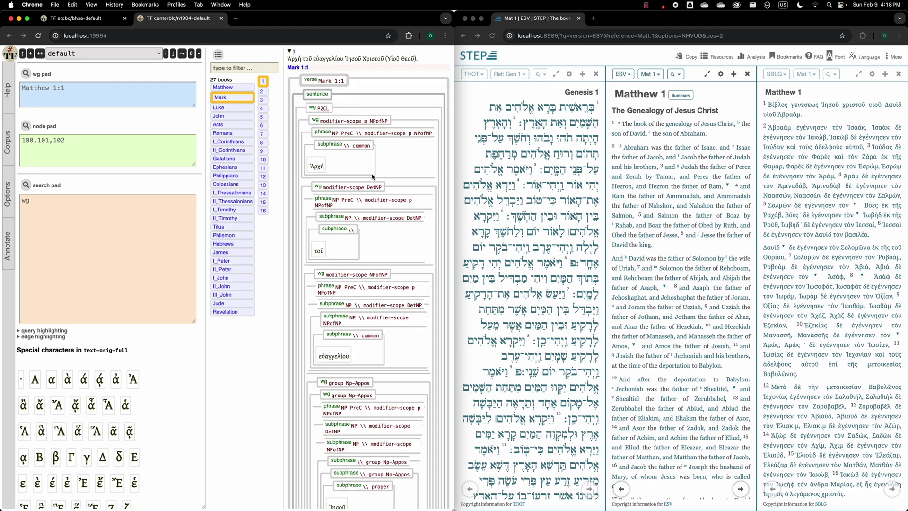
scroll(372, 180, down, 10)
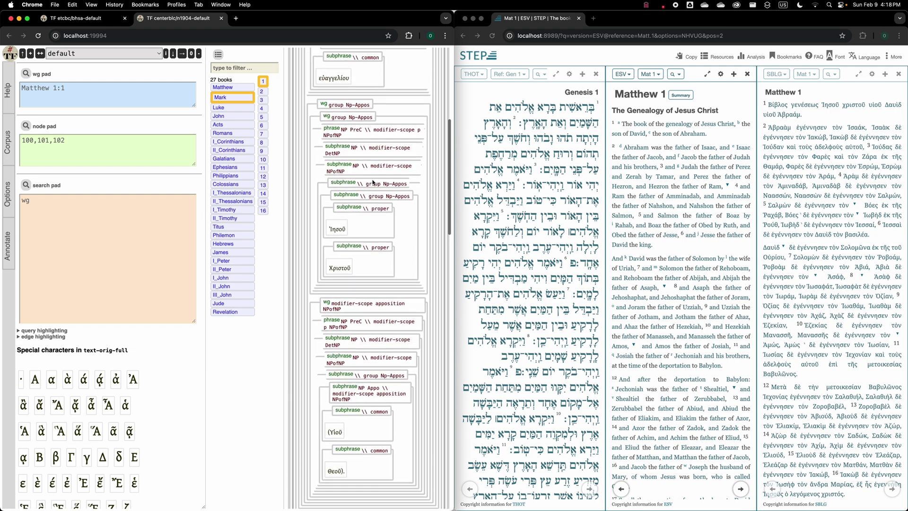
scroll(373, 181, up, 10)
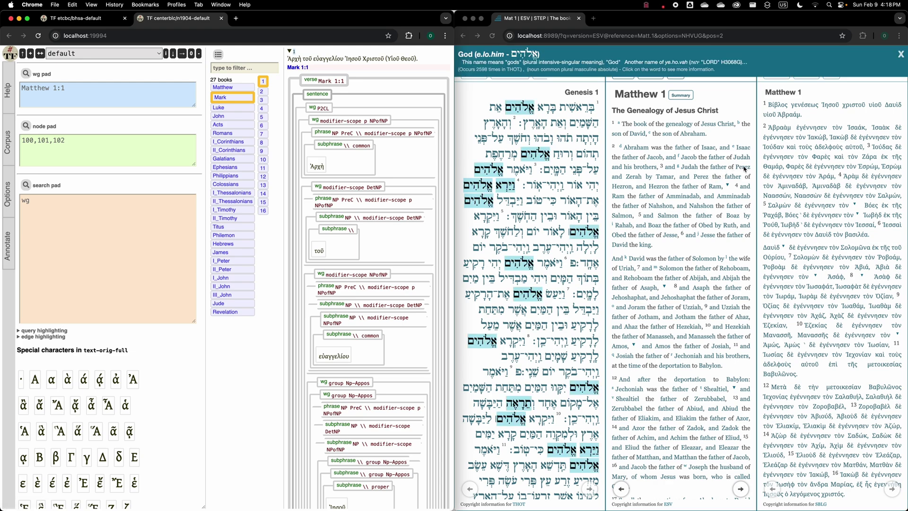
mouse_move(479, 200)
Search bhsa for 'word lex=JHWH' (6828 results) and add a blank line above it
click(73, 18)
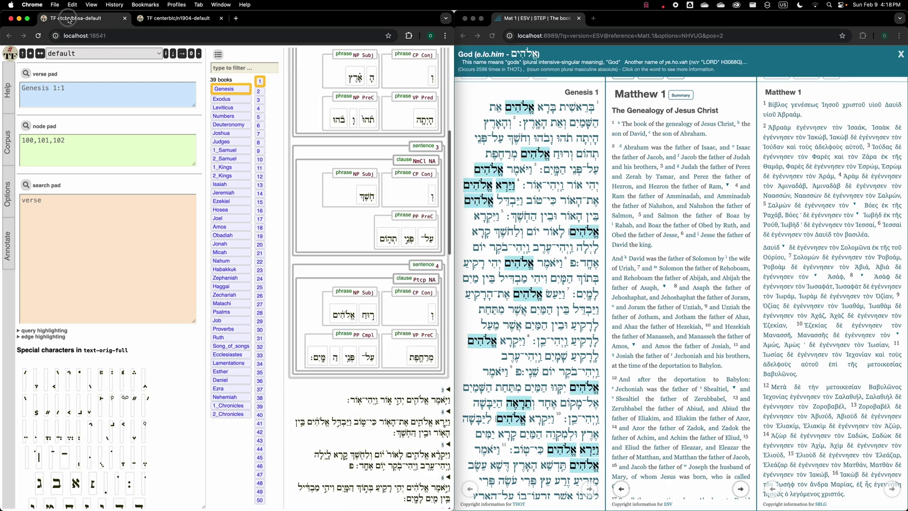
click(96, 195)
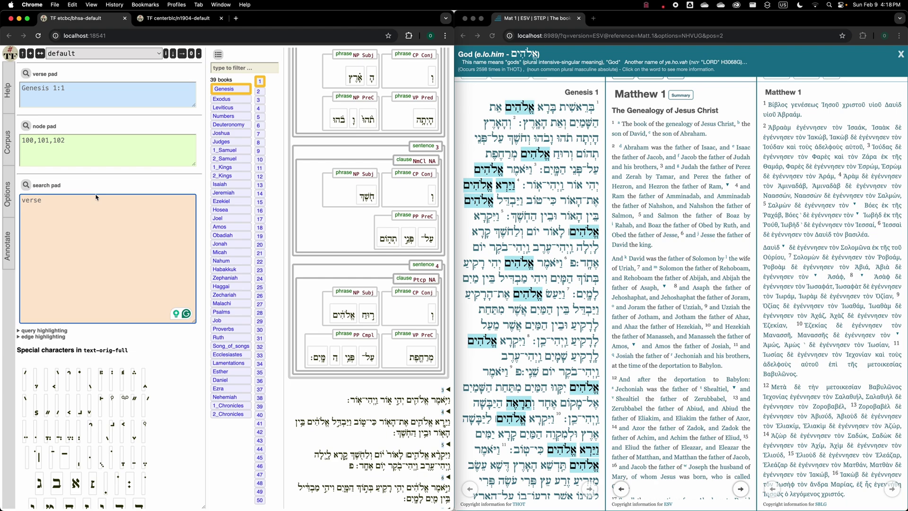
text(word lex=JHWH/)
click(26, 186)
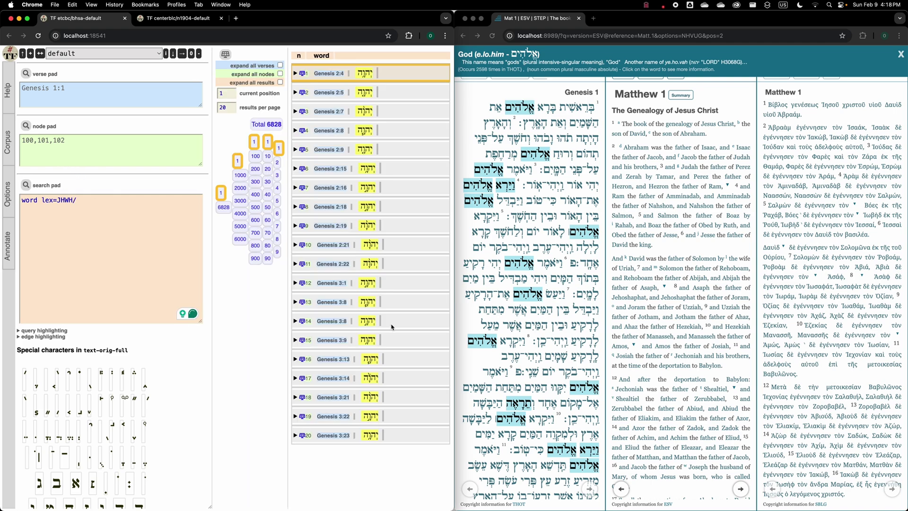
click(24, 200)
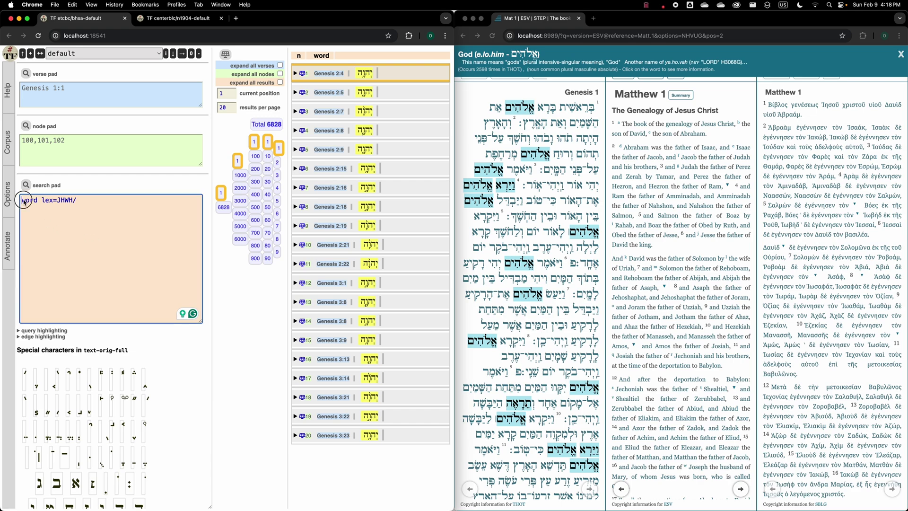
key(Return)
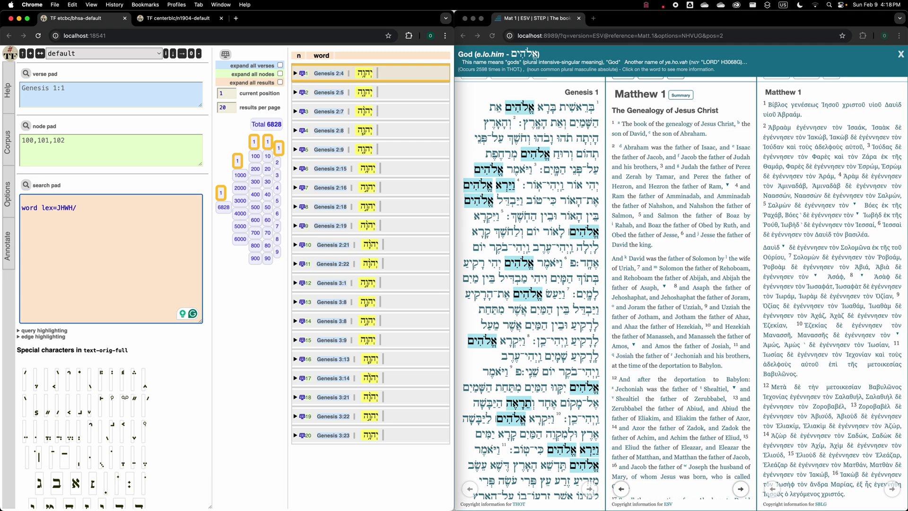
Nest the JHWH word under 'clause' and 'phrase function=Subj' lines, rerunning for 3201 results
text(clause)
key(Return)
text(phrase )
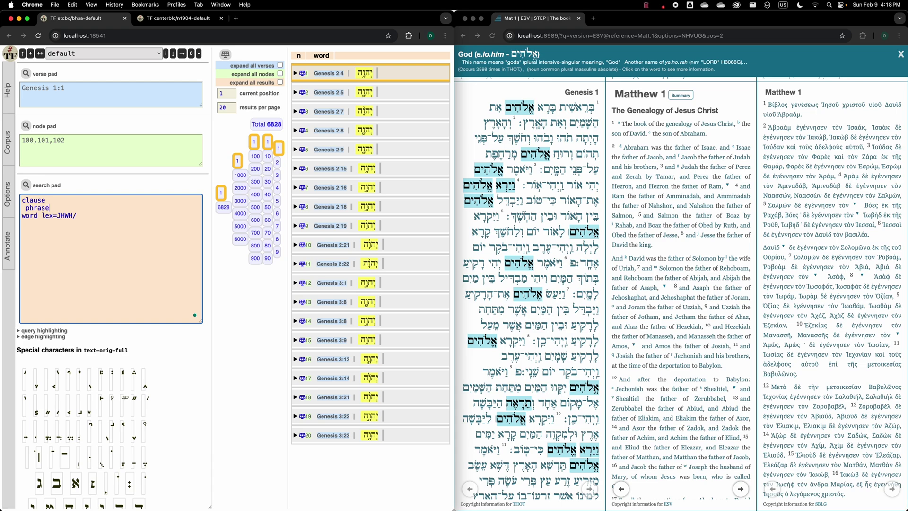
text(function=Subj)
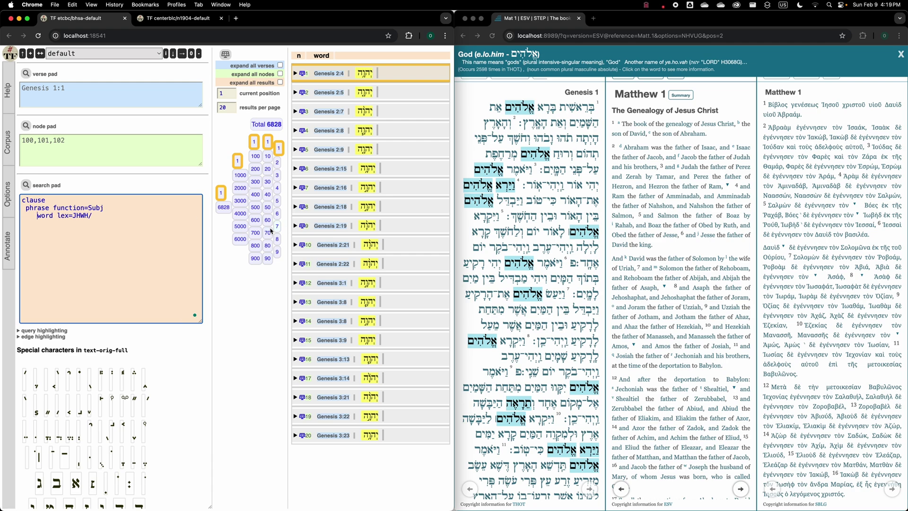
click(26, 185)
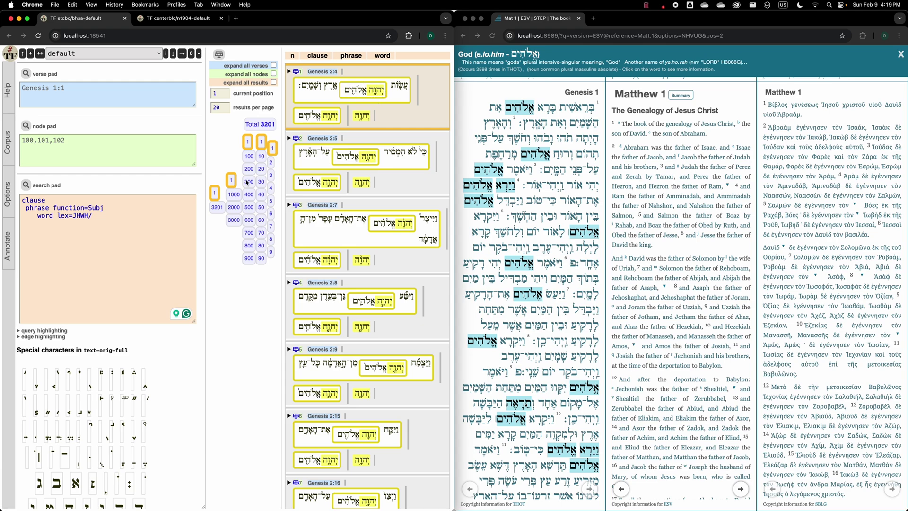
Label the phrase p1 and word w1, add a p1 :: w1 line, and rerun for 1934 results
click(116, 219)
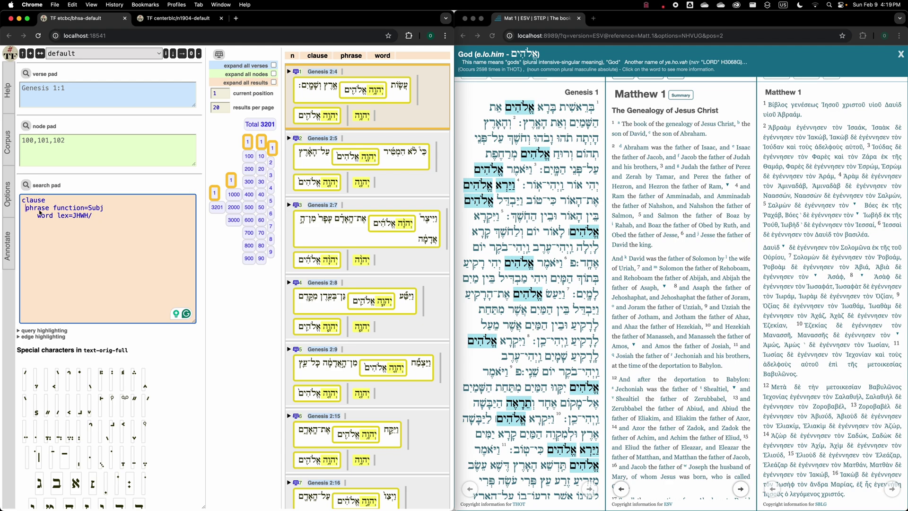
text(p1:)
click(37, 215)
text(w1:)
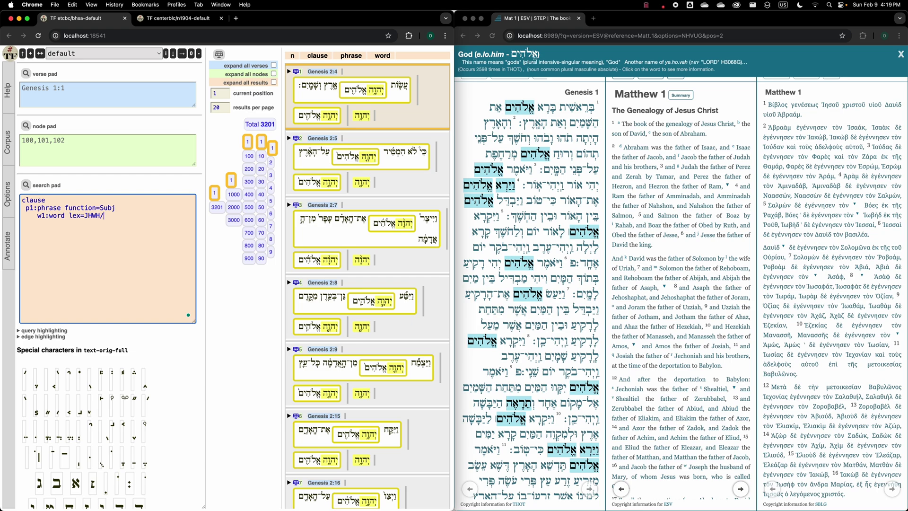
key(Return)
key(Return)
text(p1)
text( ;;)
text( :: w1)
click(26, 185)
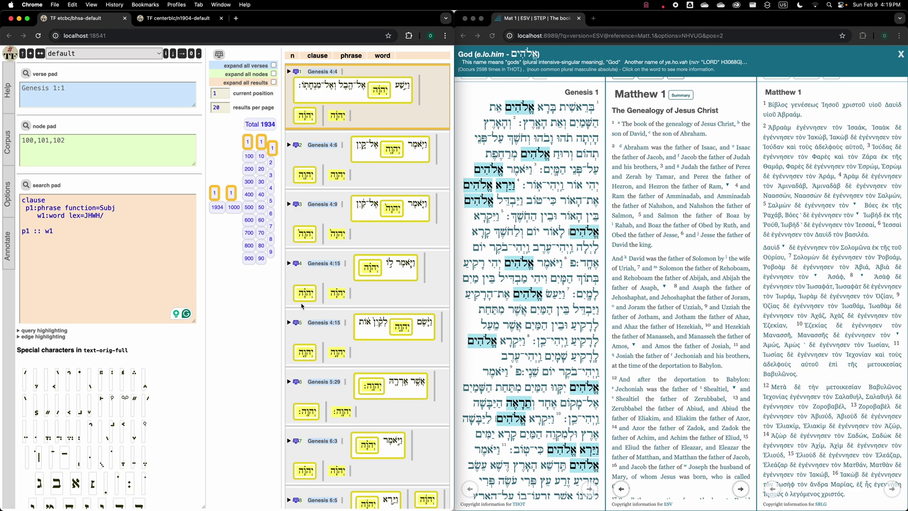
Switch Text-Fabric to the n1904 Greek corpus page
click(166, 20)
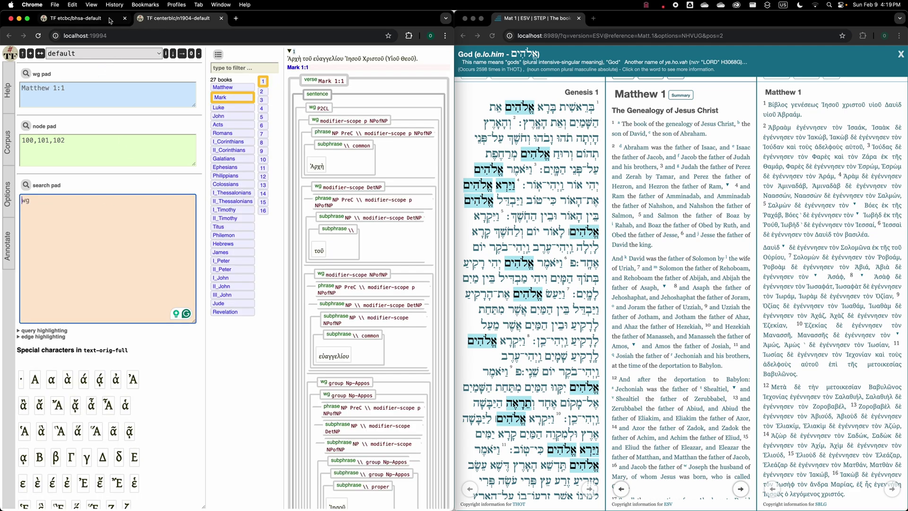
click(101, 18)
click(189, 20)
In STEP, show the word analysis of בָּרָא, then of שָׁמַיִם, and highlight its gloss 'heaven' and meanings
click(548, 110)
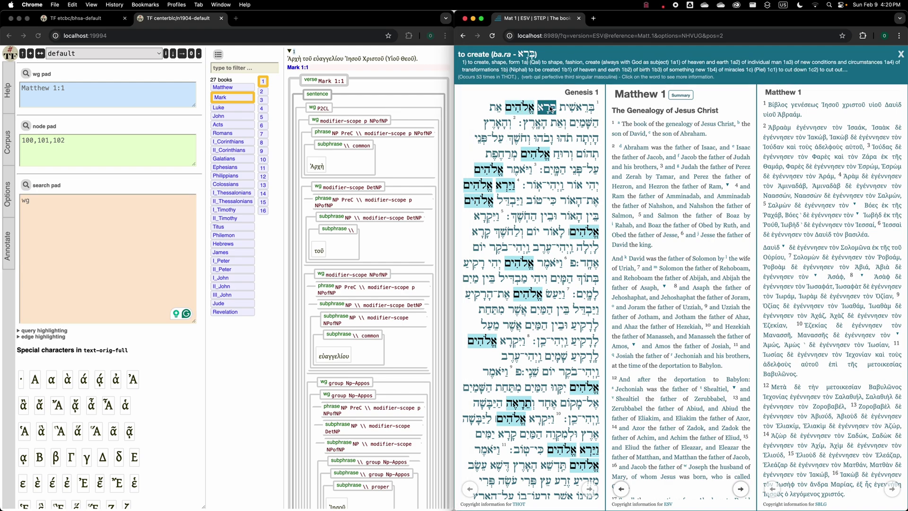
click(549, 108)
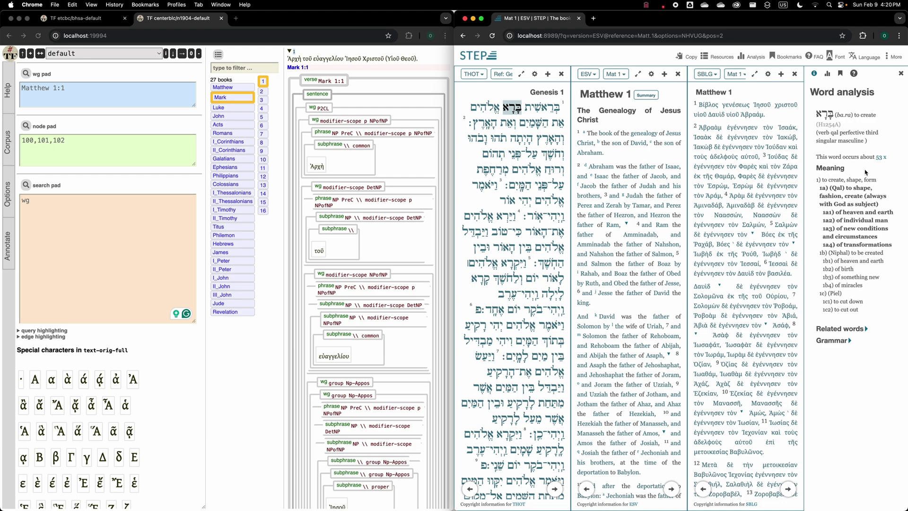
click(533, 125)
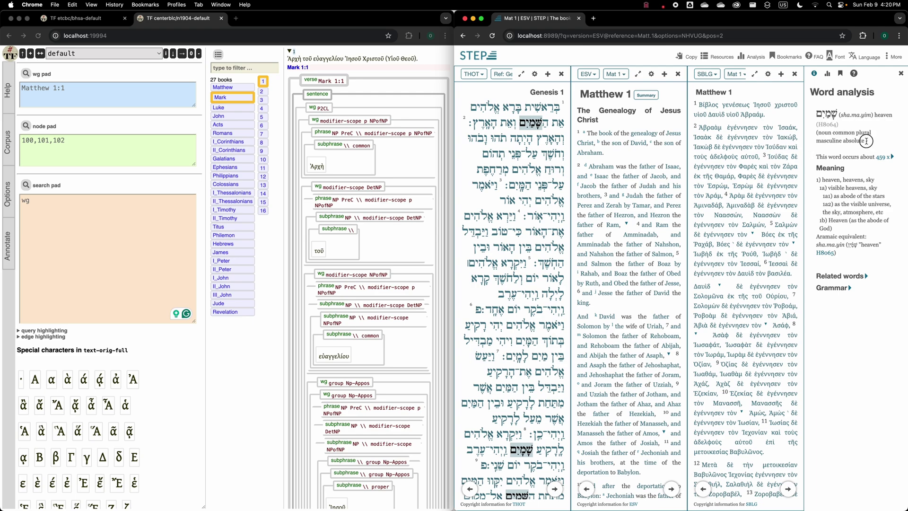
drag(870, 142, 813, 137)
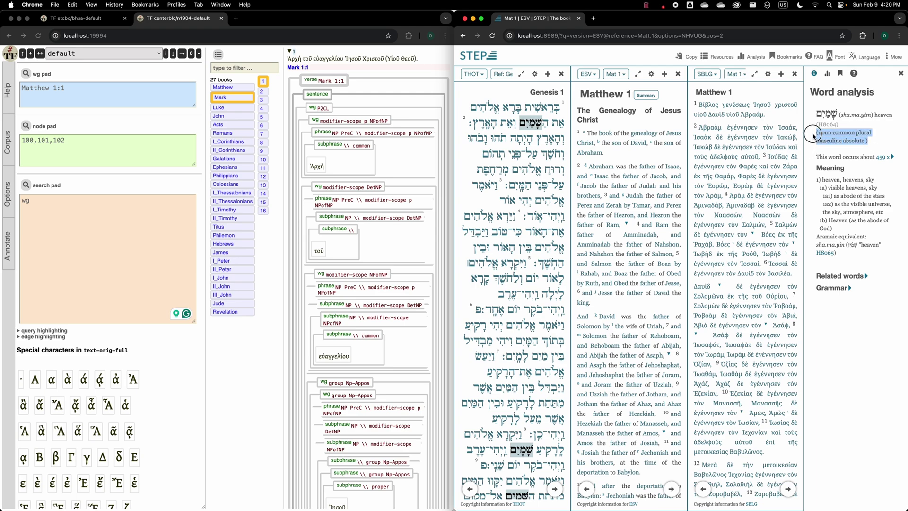
click(859, 118)
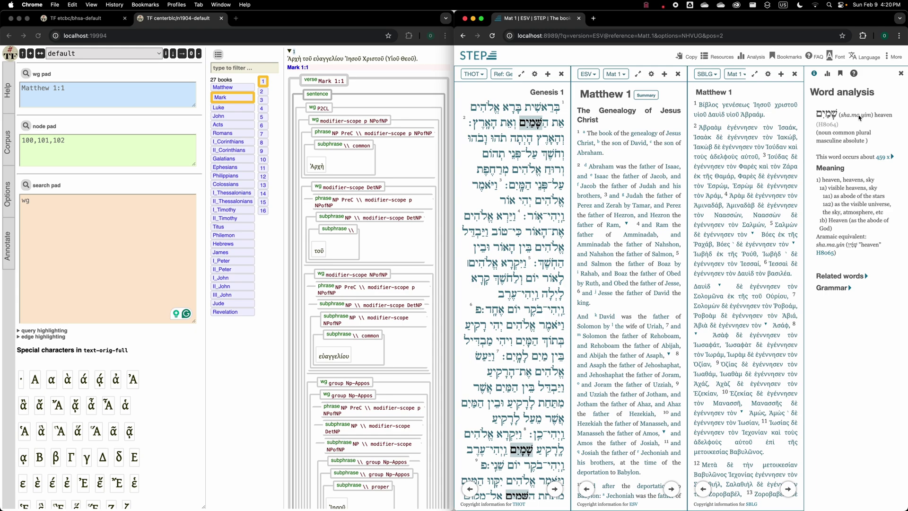
drag(889, 117, 875, 121)
drag(822, 180, 886, 246)
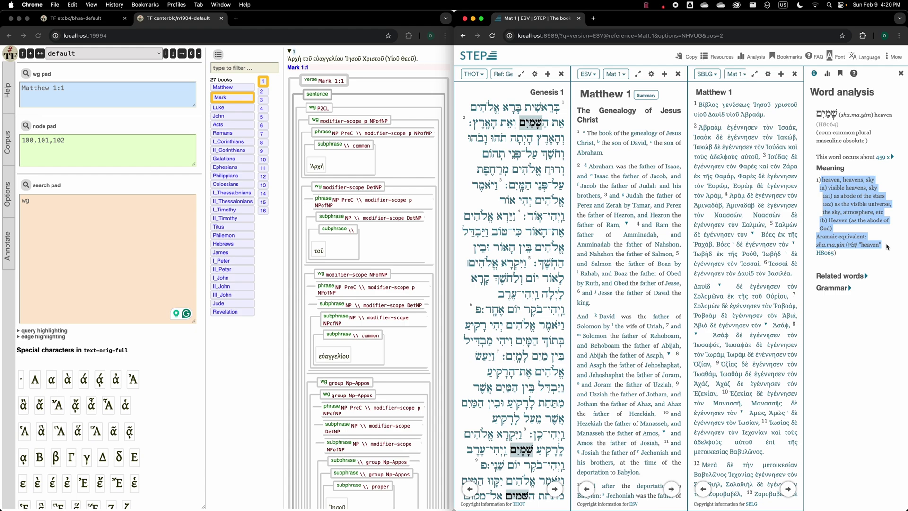
In a new tab, edit the typed 'marble project ub' text into marble.bible and load it
click(594, 19)
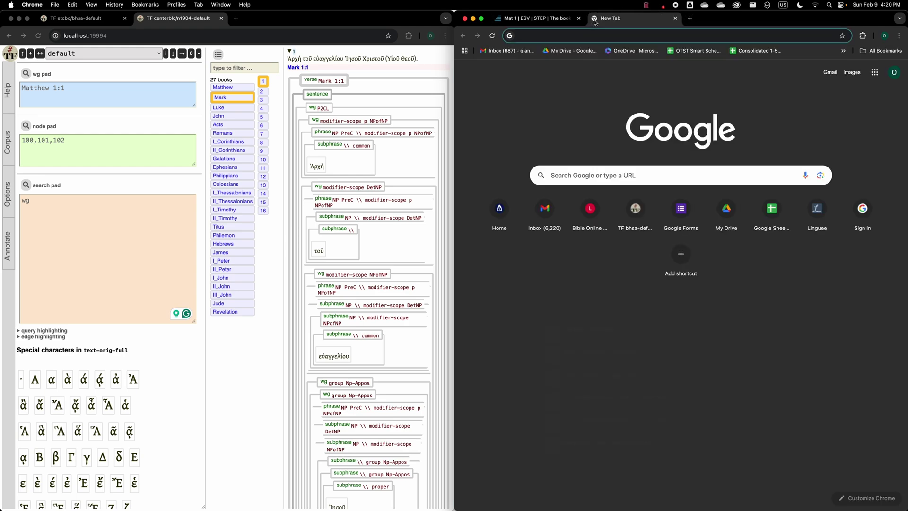
text(marble)
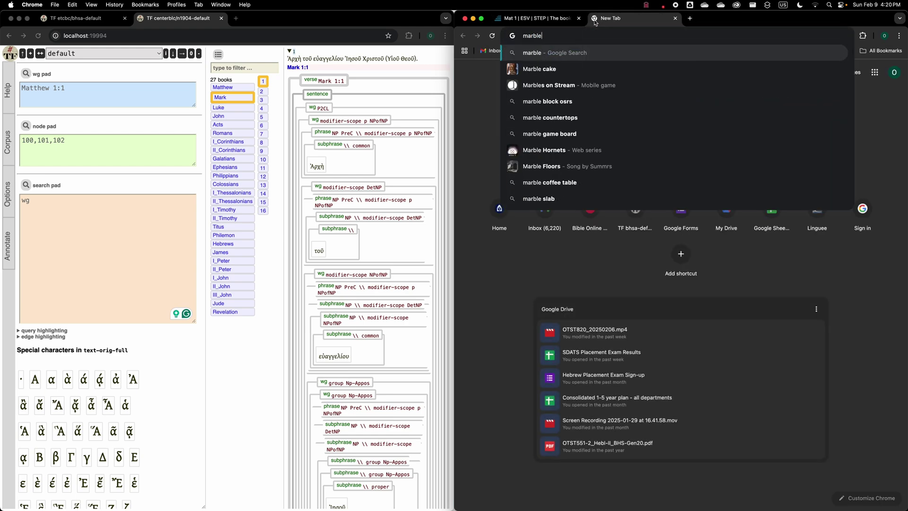
text( project ub)
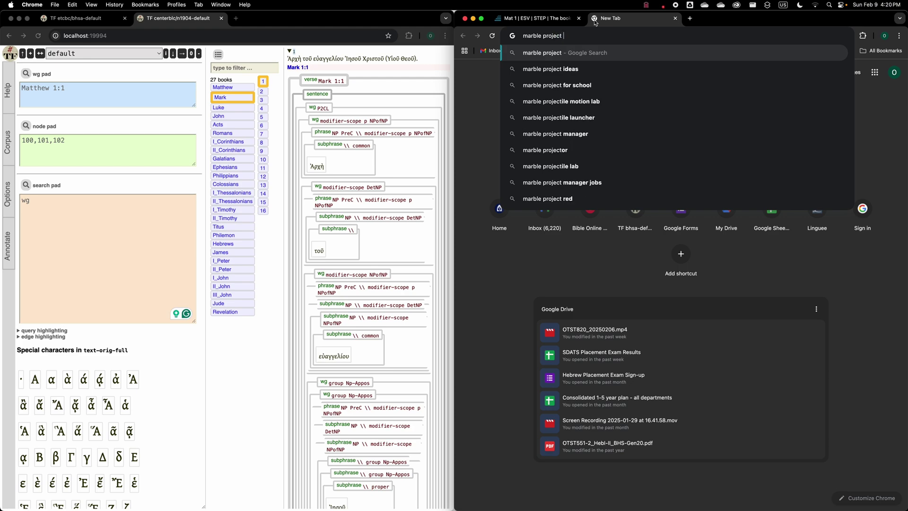
key(BackSpace)
key(BackSpace)
key(BackSpace)
key(BackSpace)
key(BackSpace)
key(BackSpace)
key(BackSpace)
key(BackSpace)
key(BackSpace)
key(BackSpace)
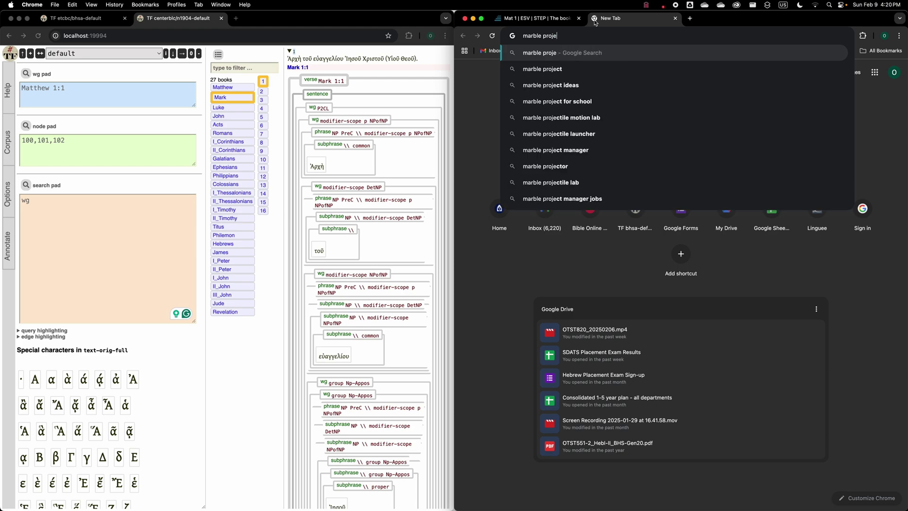
key(BackSpace)
text(.bible)
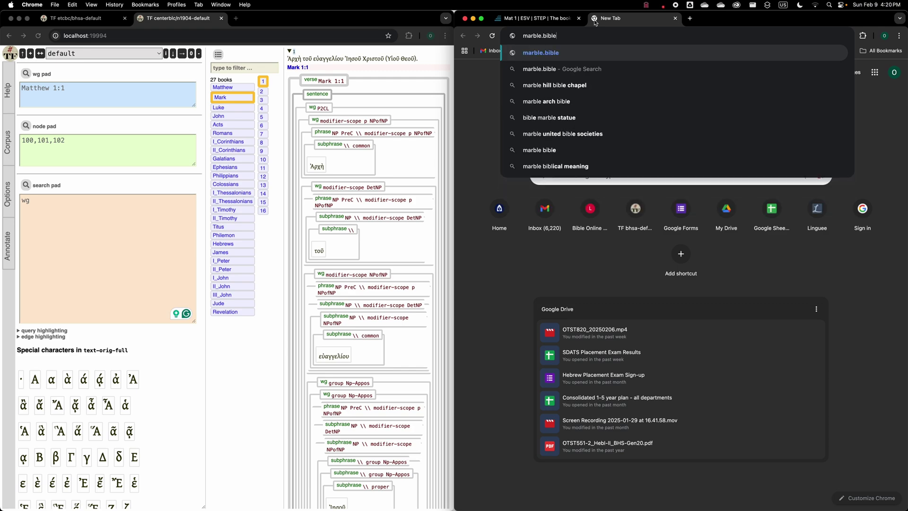
key(Return)
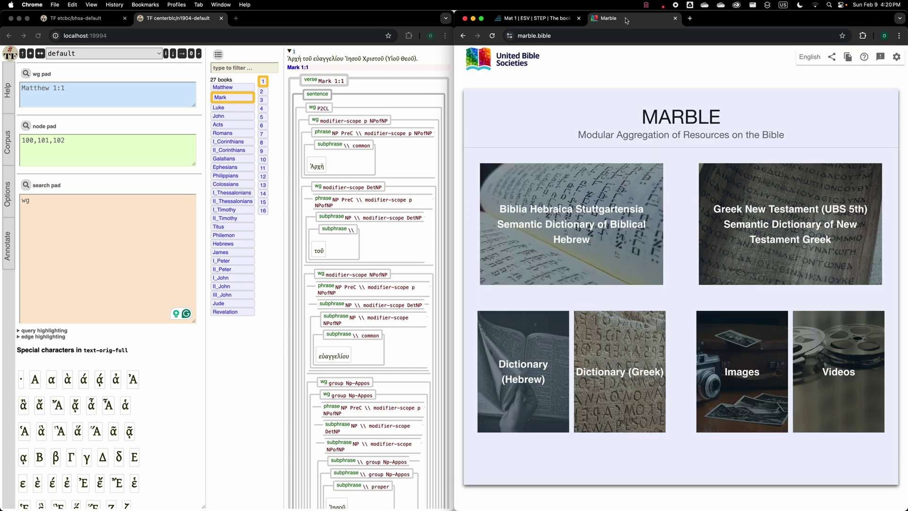
From Biblia Hebraica, pick בראשית in Genesis 1:1 and open the full ראשית (H7225) dictionary entry
click(562, 215)
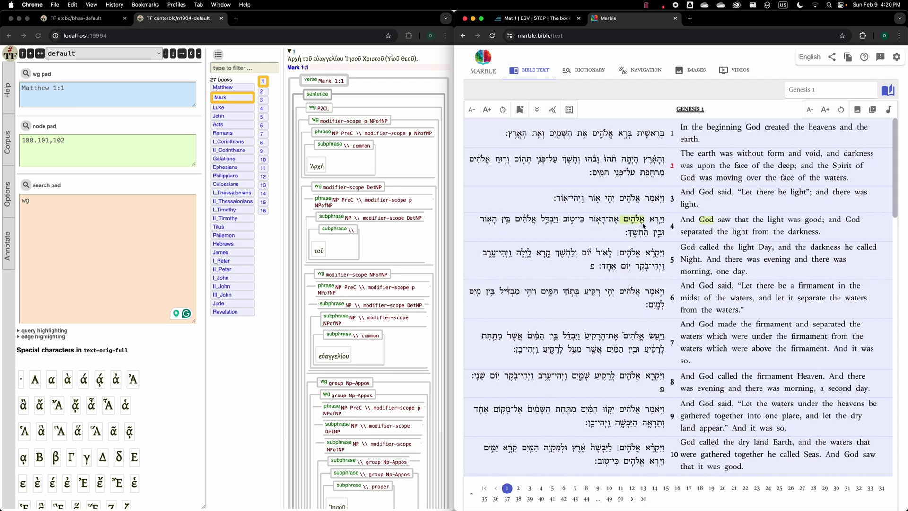
click(655, 136)
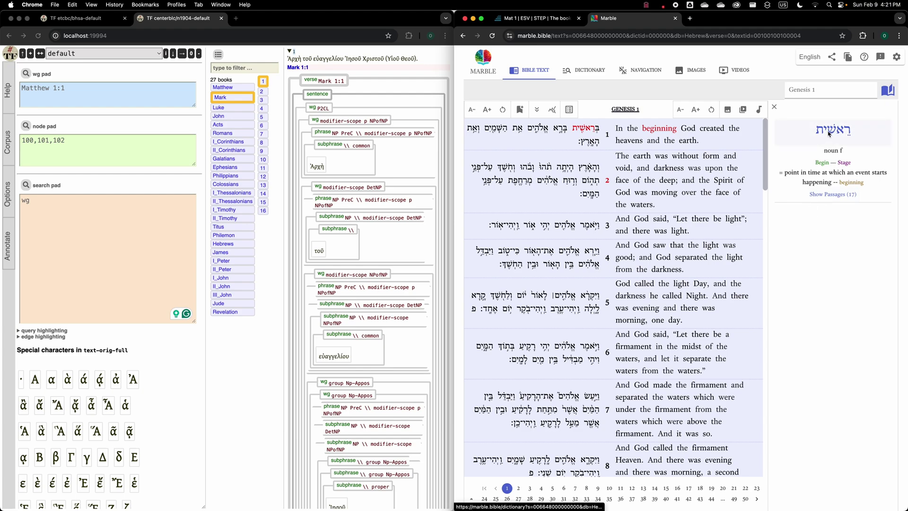
click(829, 134)
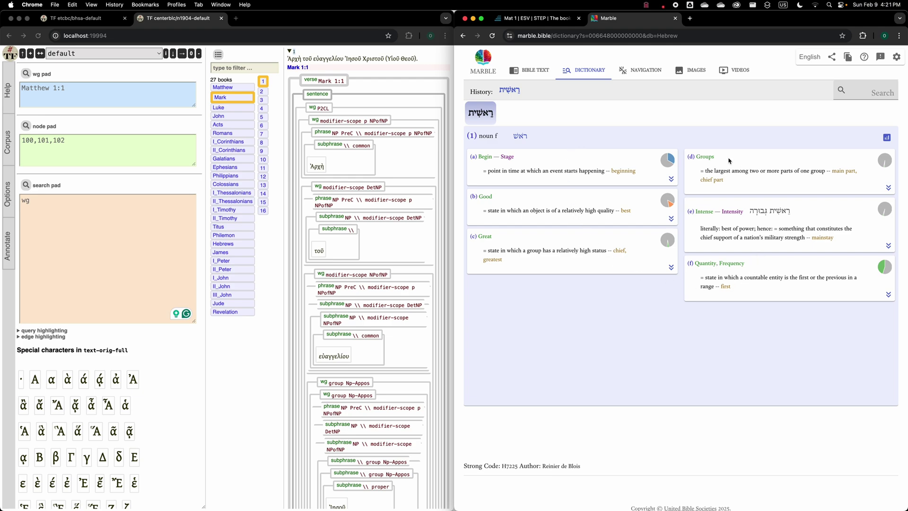
Expand the Begin — Stage and Good senses, then compare with STEP's word analysis of בראשית
click(671, 179)
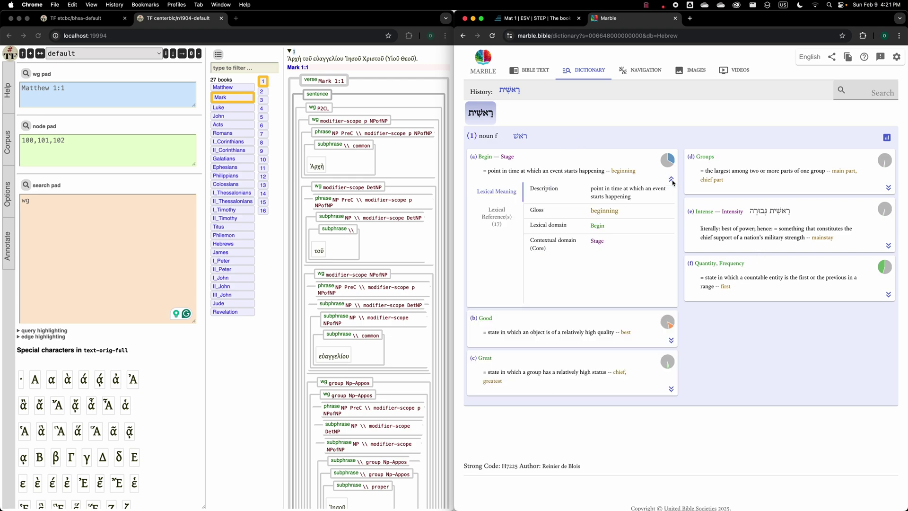
click(670, 341)
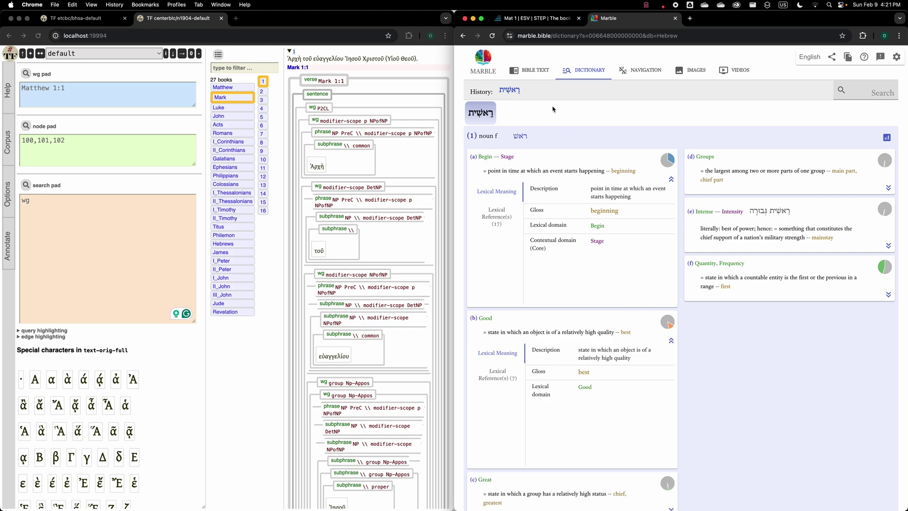
click(515, 18)
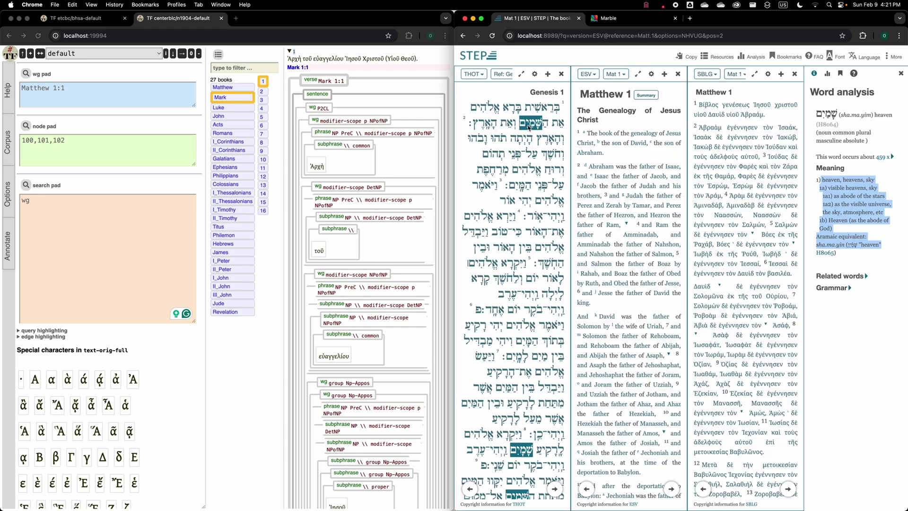
mouse_move(529, 127)
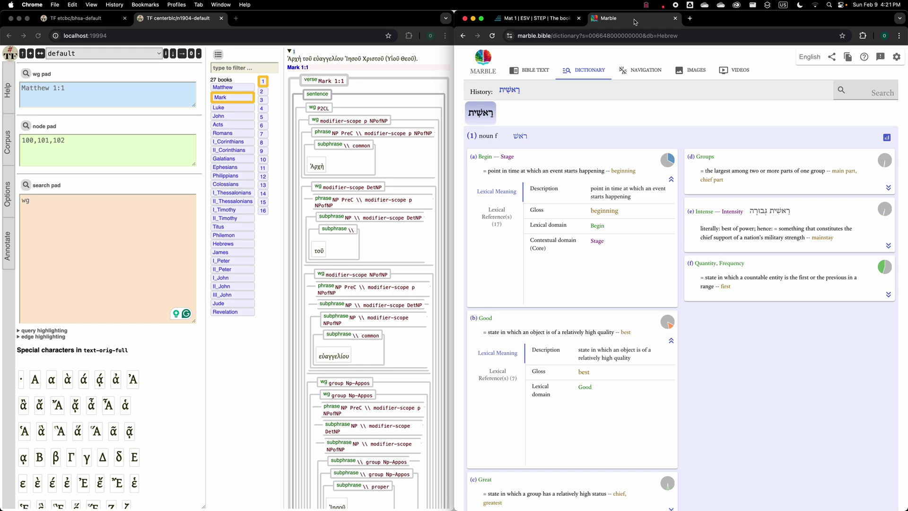
click(534, 19)
click(530, 110)
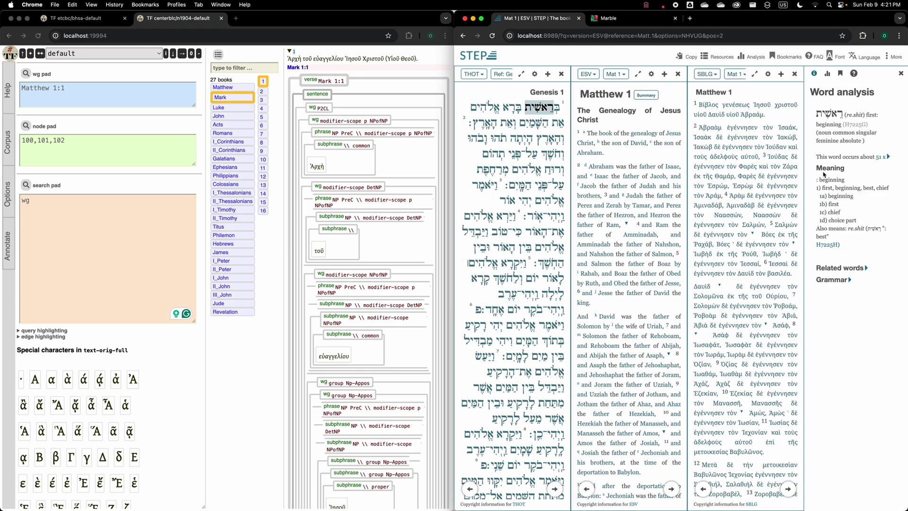
drag(833, 240, 803, 178)
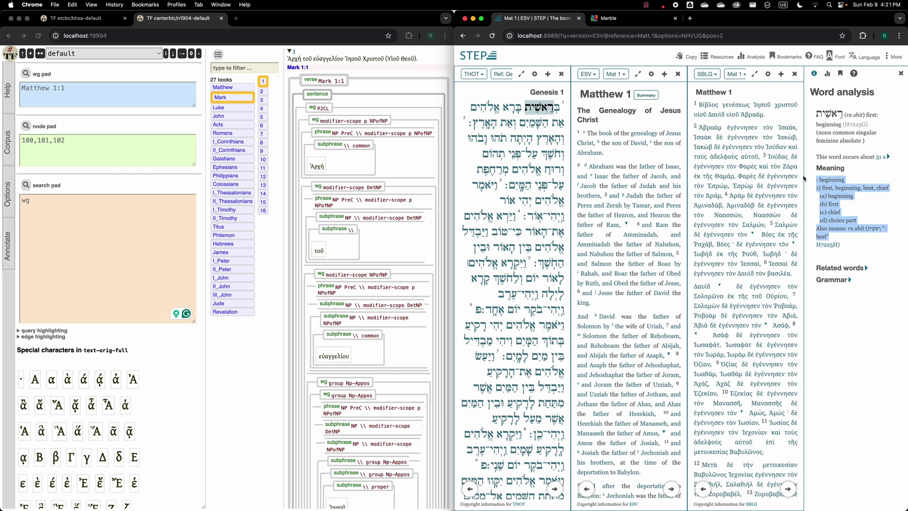
Return to MARBLE's ראשית entry, scroll through it, then go to the MARBLE home page
click(625, 21)
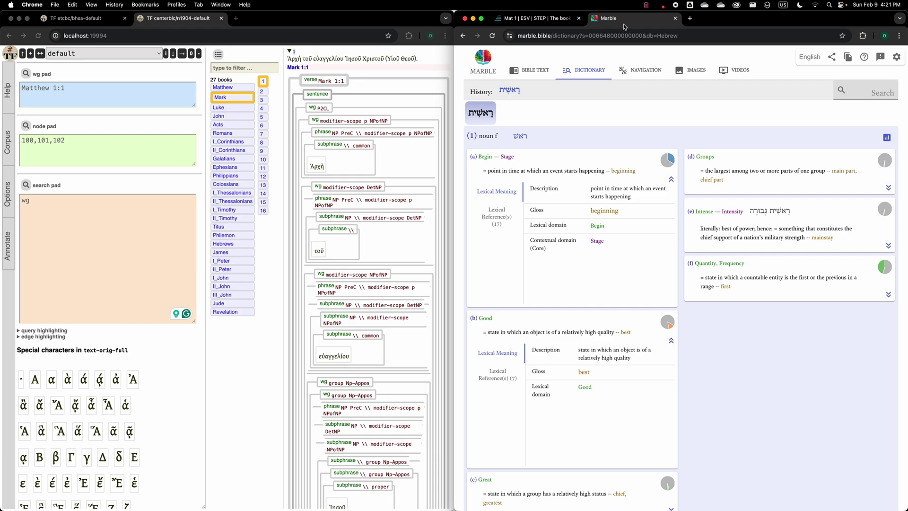
scroll(689, 177, down, 2)
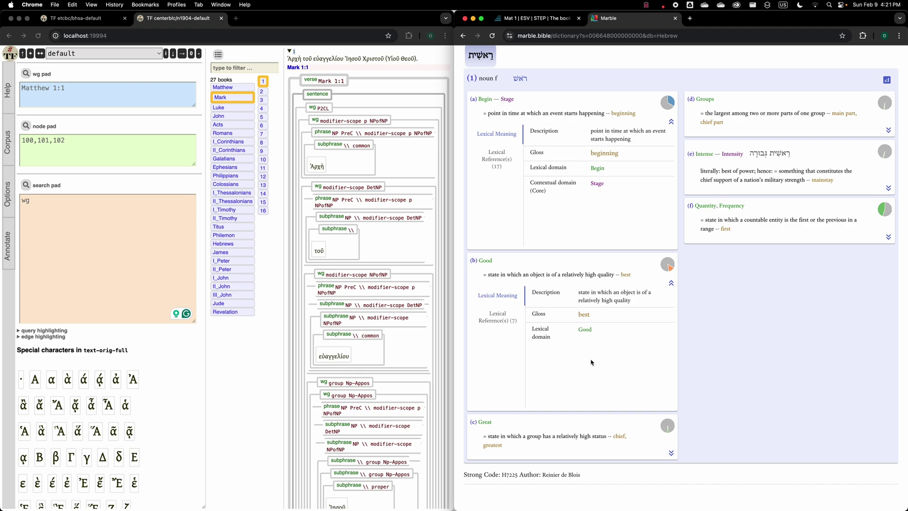
scroll(546, 311, up, 2)
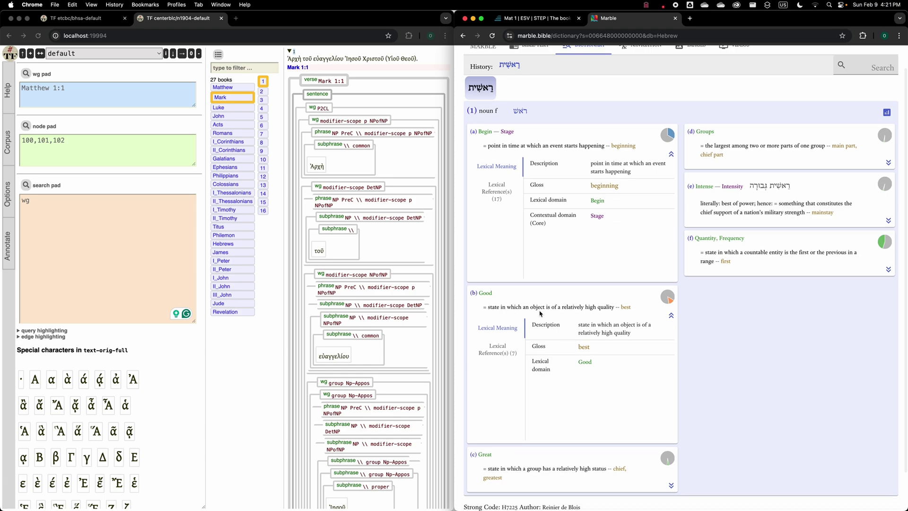
scroll(540, 313, down, 2)
scroll(540, 313, up, 3)
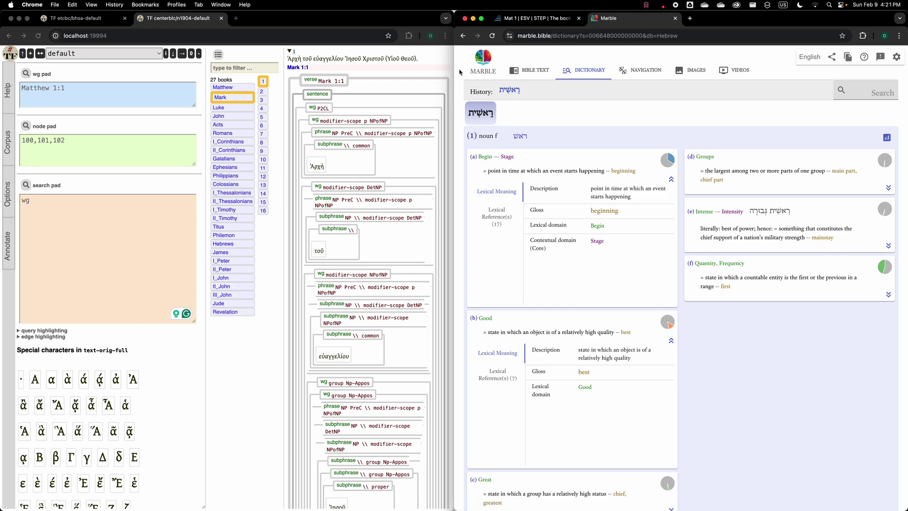
click(484, 60)
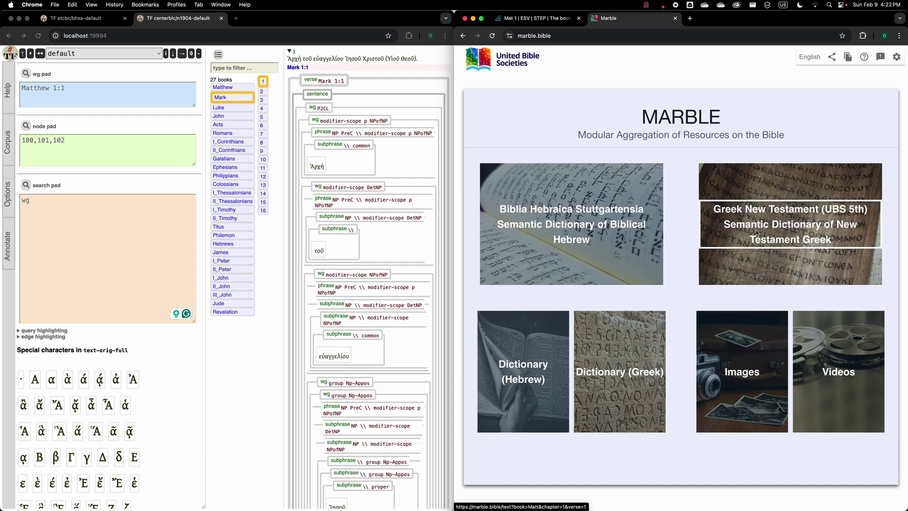
In the Greek dictionary, search the letters θ, ε, ο and open the θεός entry
click(639, 362)
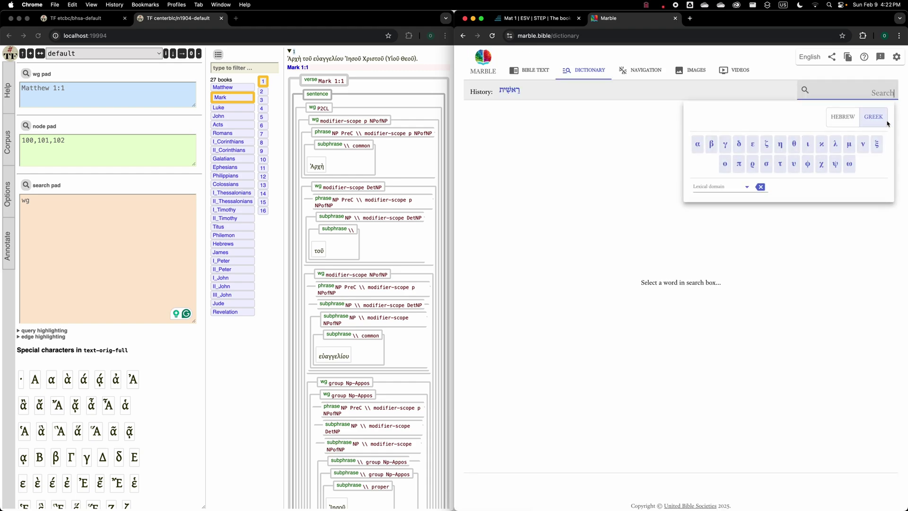
click(539, 183)
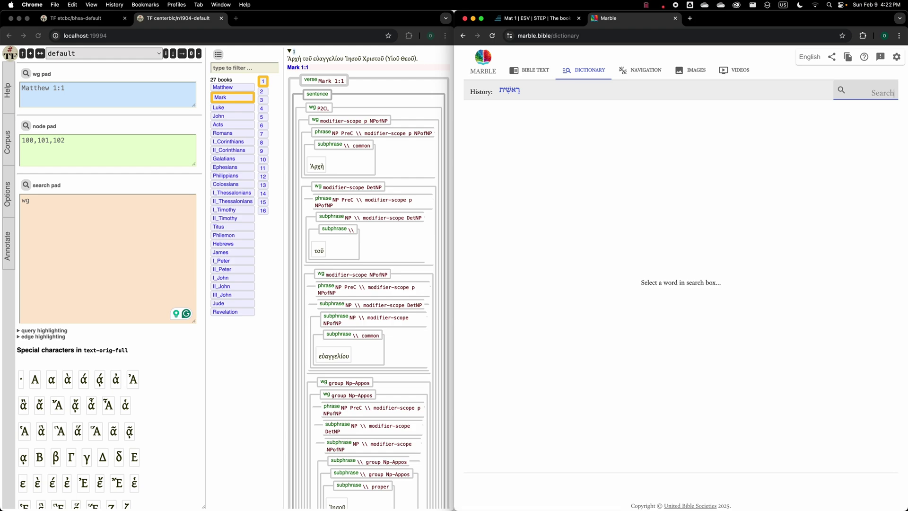
click(881, 97)
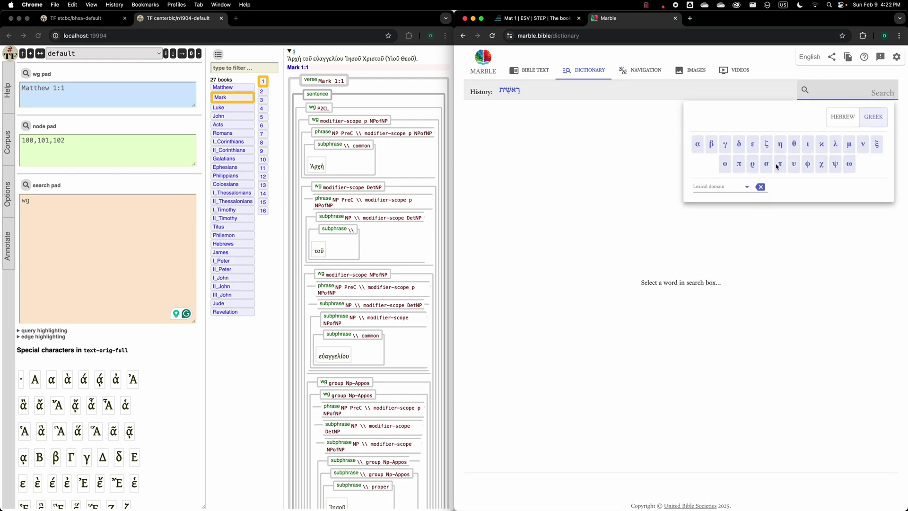
click(793, 143)
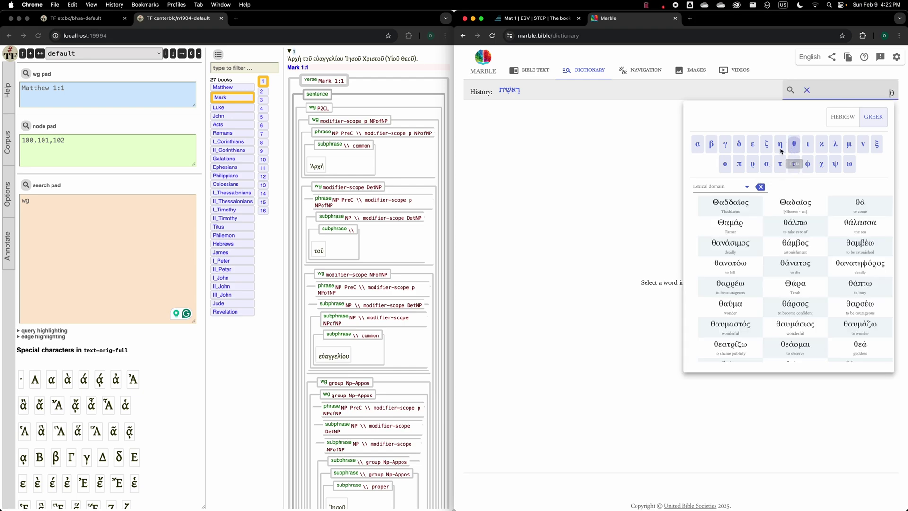
click(752, 144)
click(724, 164)
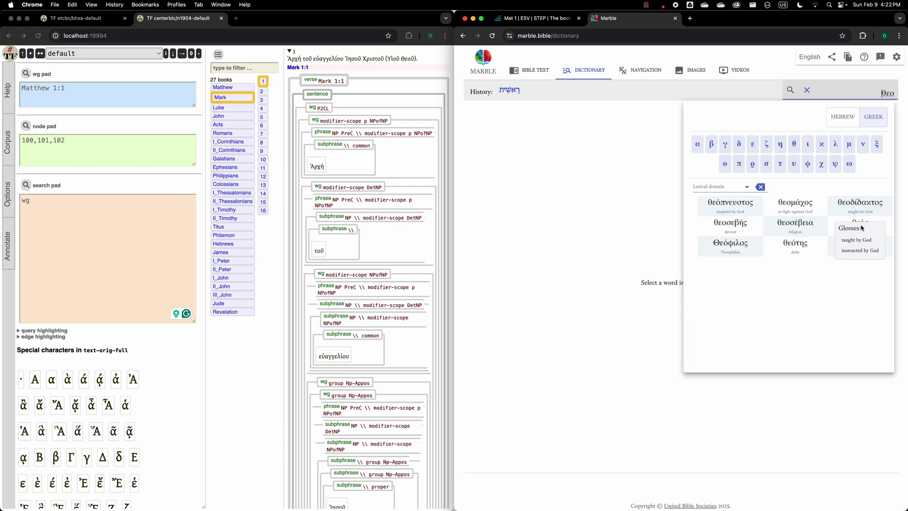
click(887, 222)
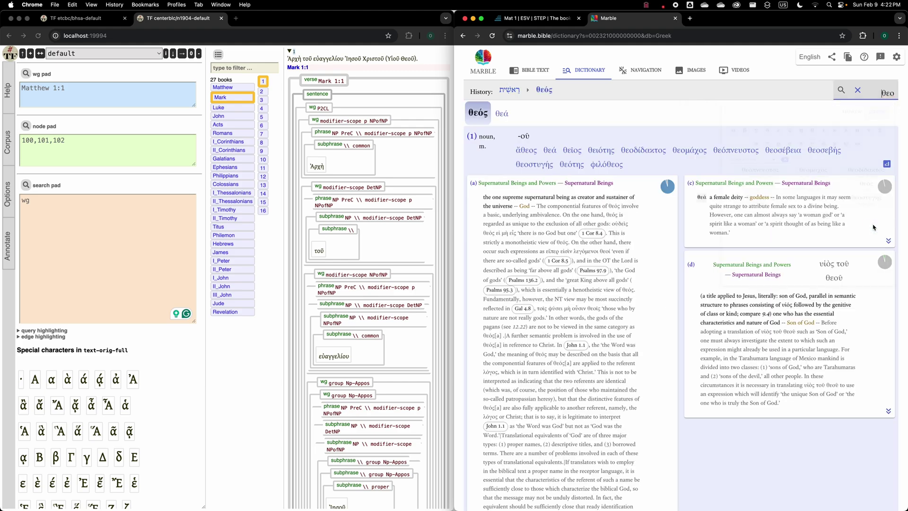
Scroll through θεός's senses: God, gods, goddess and Son of God
scroll(625, 251, down, 10)
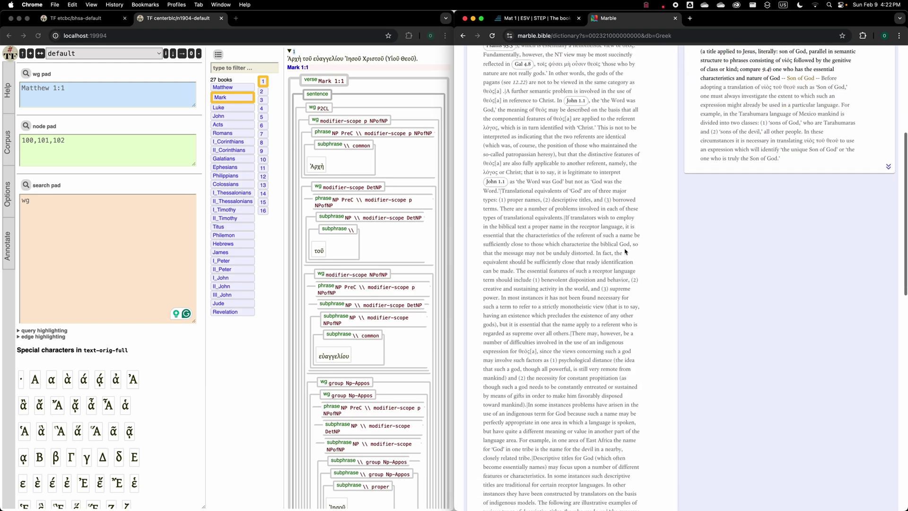
scroll(624, 249, up, 15)
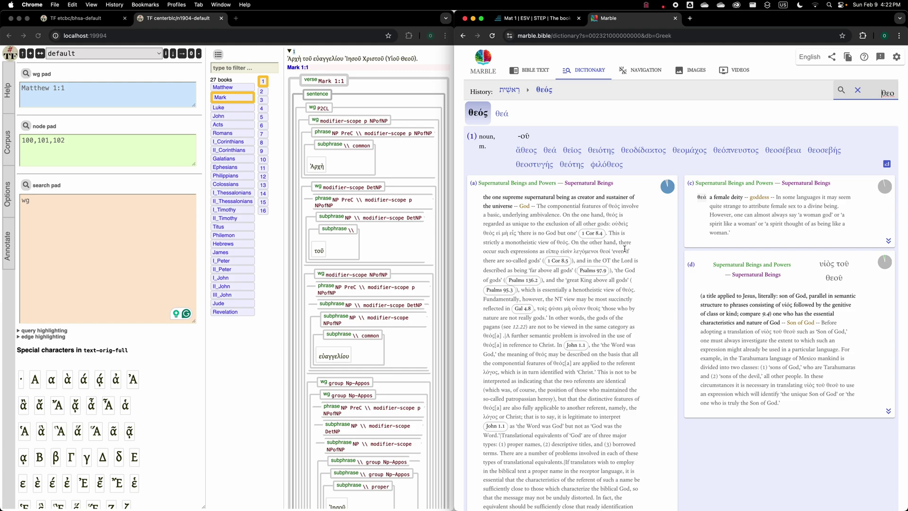
scroll(624, 249, down, 15)
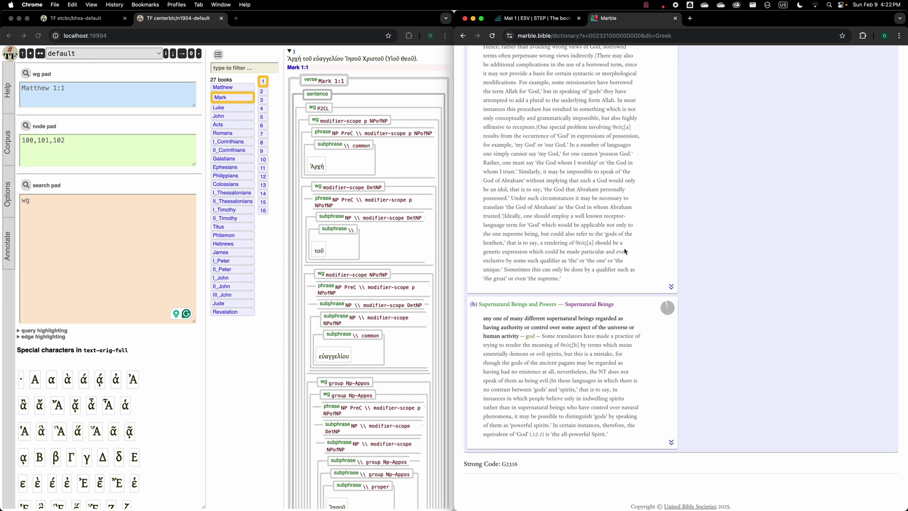
scroll(624, 250, up, 15)
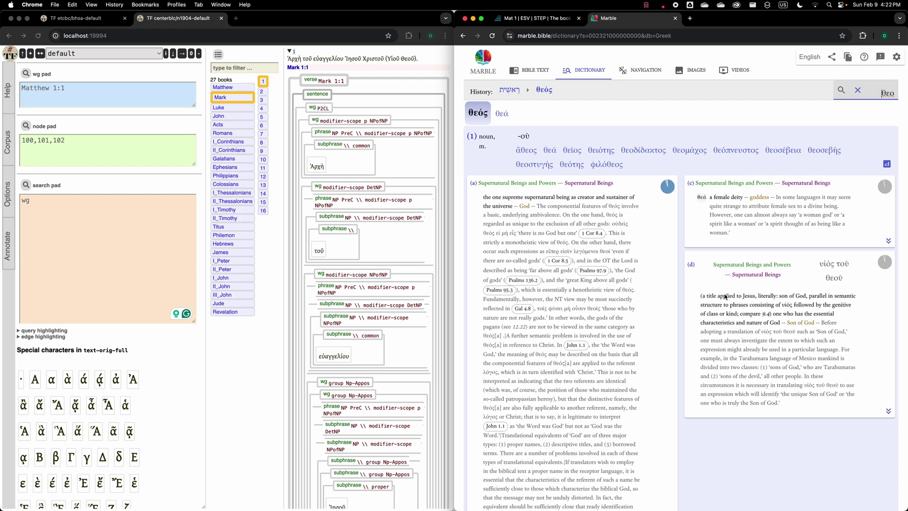
Bring STEP's Matthew 1 page forward, glance at Logos, and return to Chrome
click(538, 20)
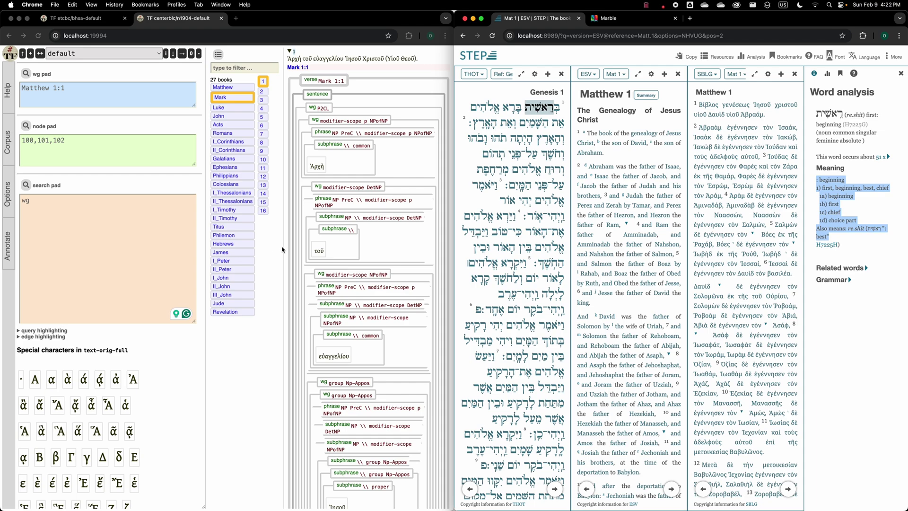
key(super+Tab)
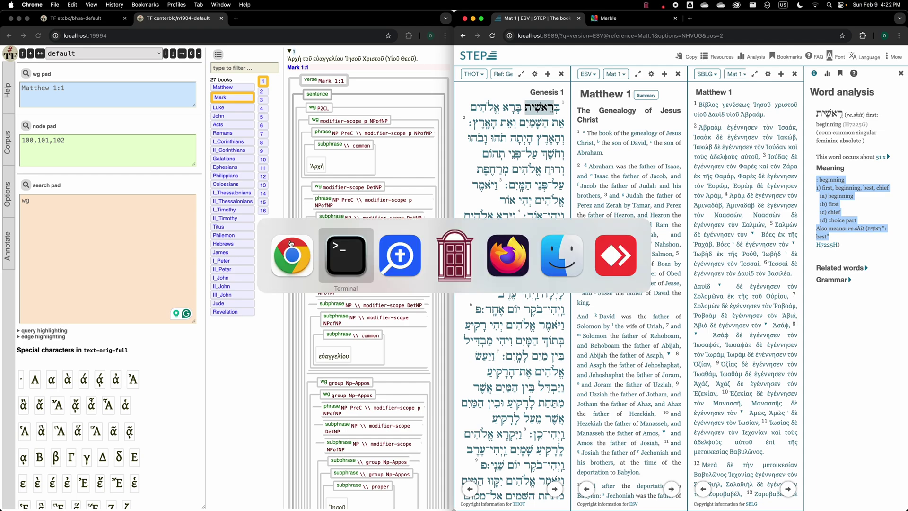
key(super+Tab)
key(super+Tab)
key(super+Tab)
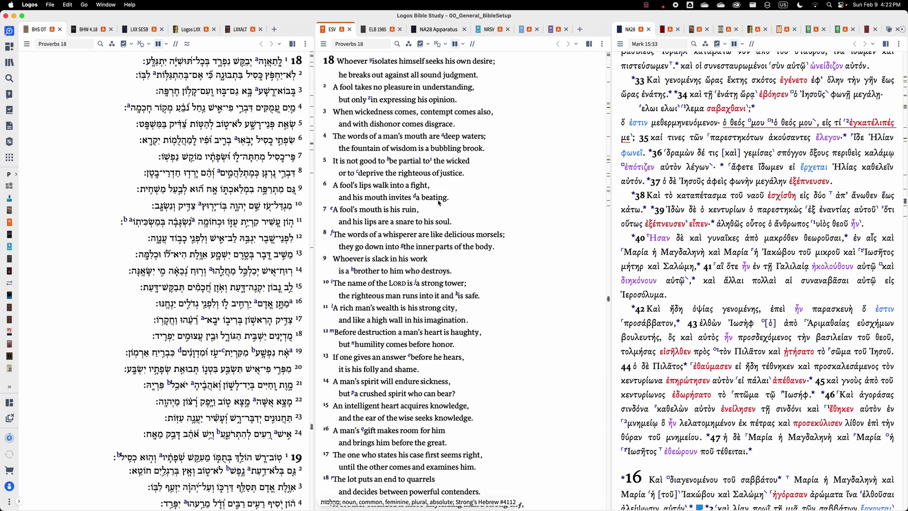
key(super+Tab)
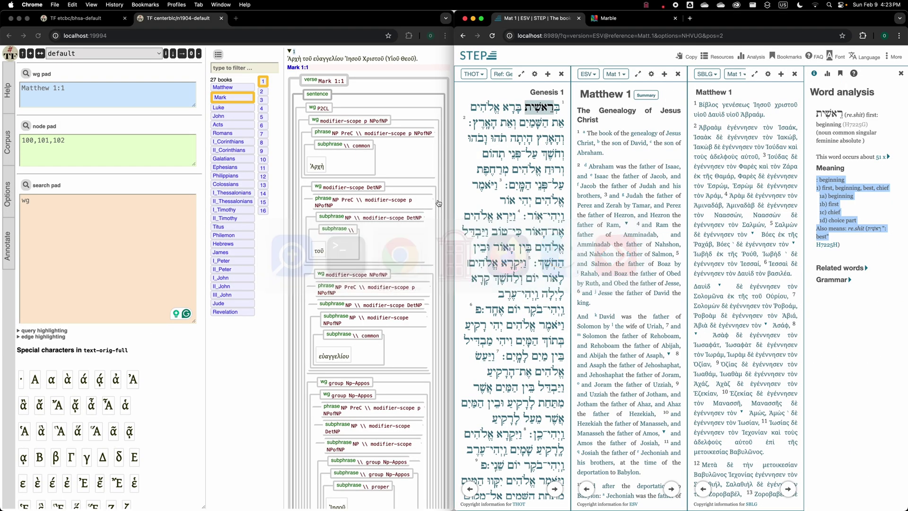
Show Text-Fabric's bhsa results for the JHWH subject query in the left window
click(89, 18)
click(169, 19)
click(90, 18)
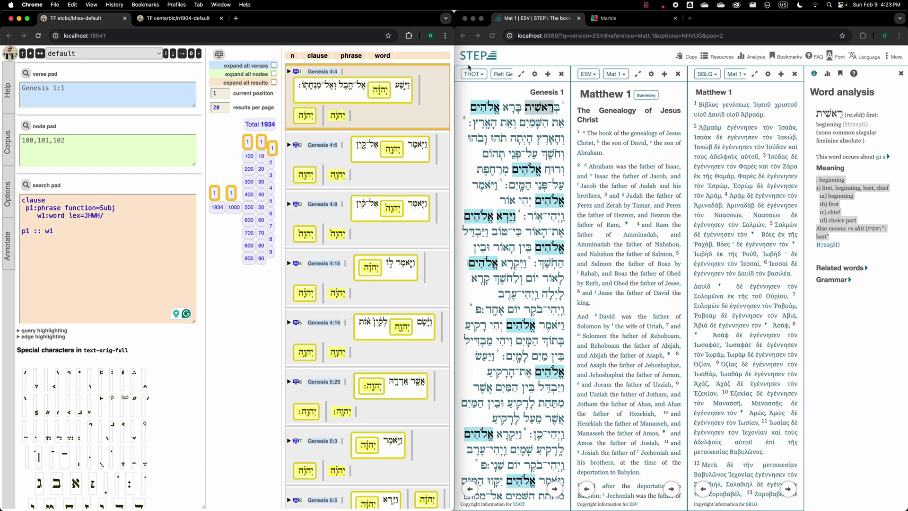
Take MARBLE from the θεός entry to its home page, briefly opening the Hebrew dictionary
click(622, 19)
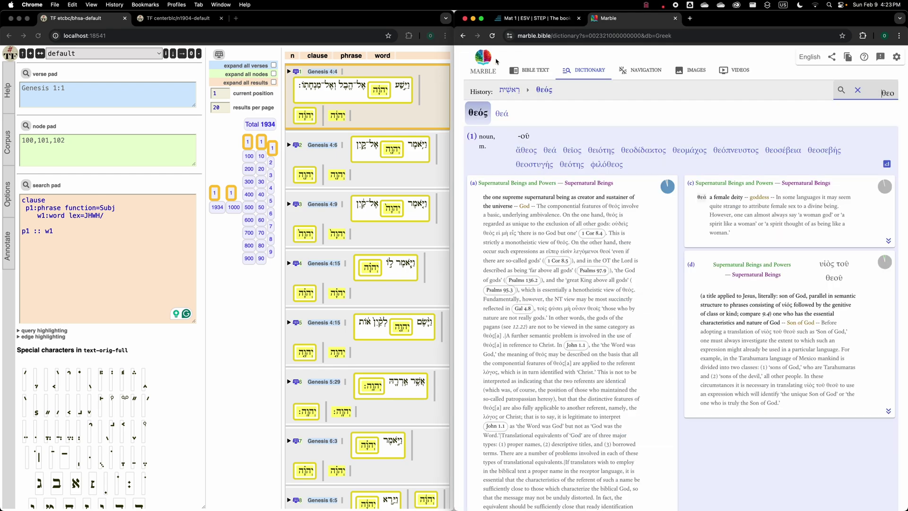
click(483, 58)
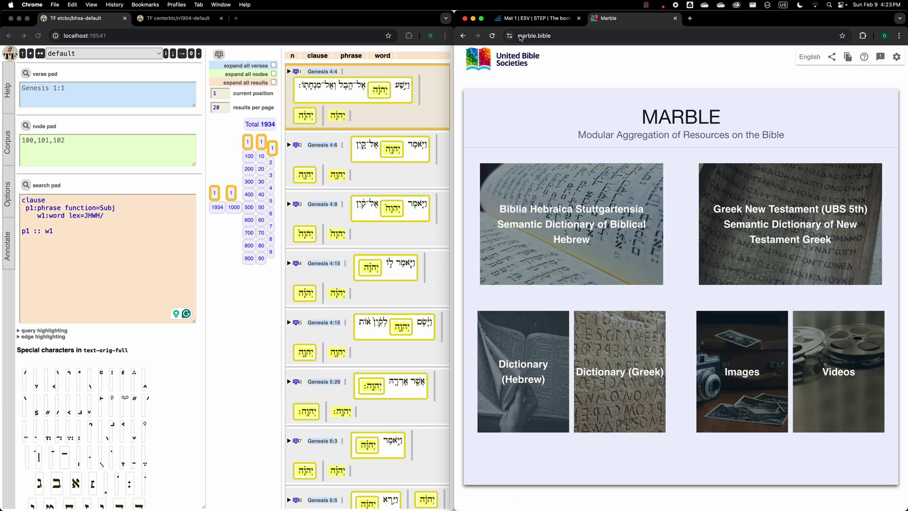
click(522, 373)
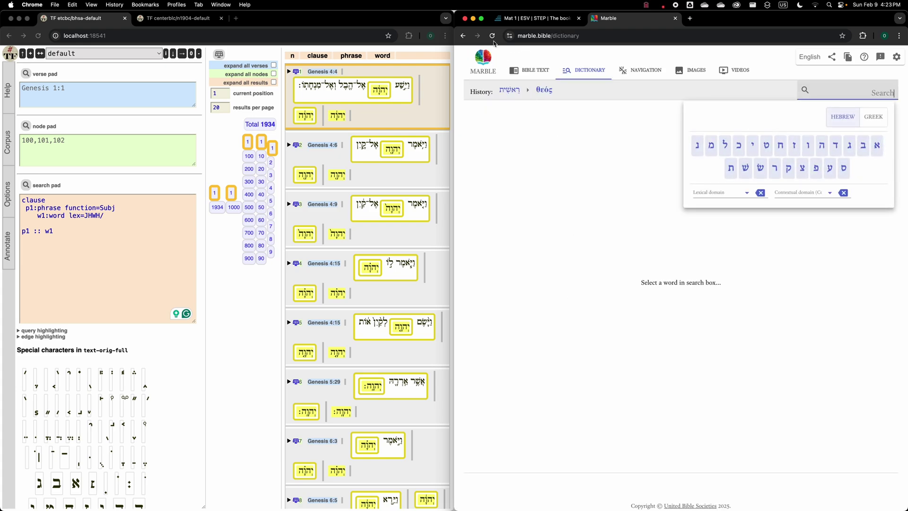
click(462, 36)
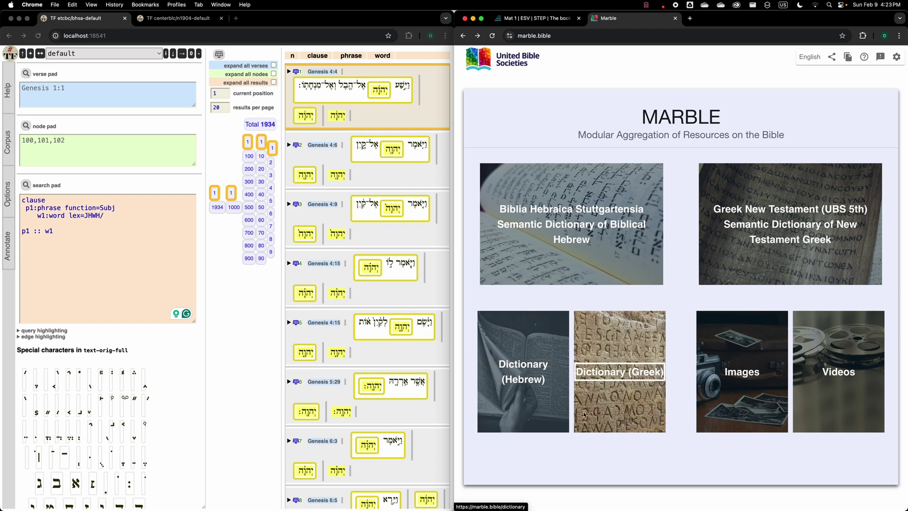
In Logos, select Proverbs 18 verses, view verse 11's apparatus note, and return to BHS
key(super+Tab)
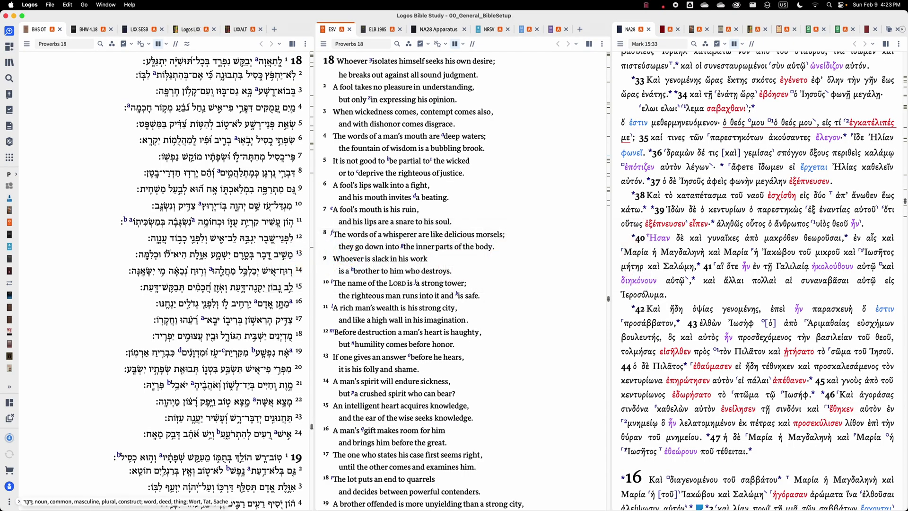
drag(222, 91, 211, 254)
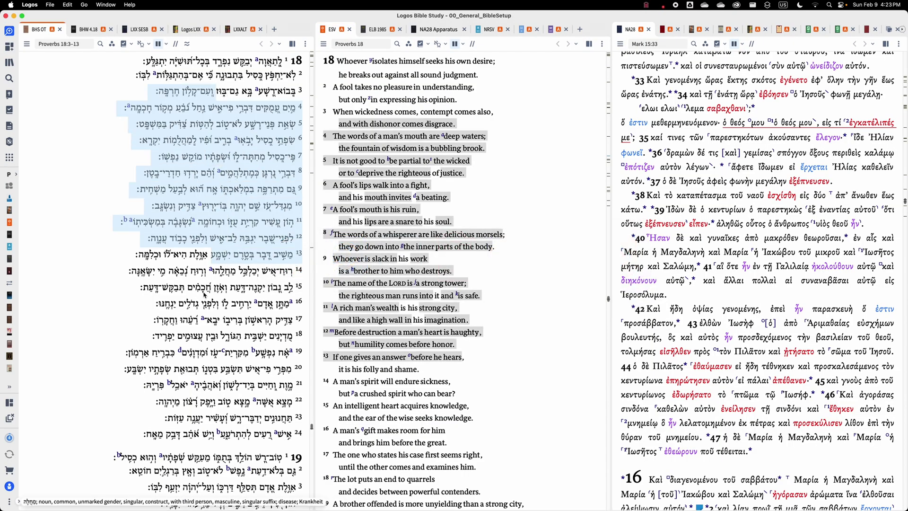
double_click(194, 303)
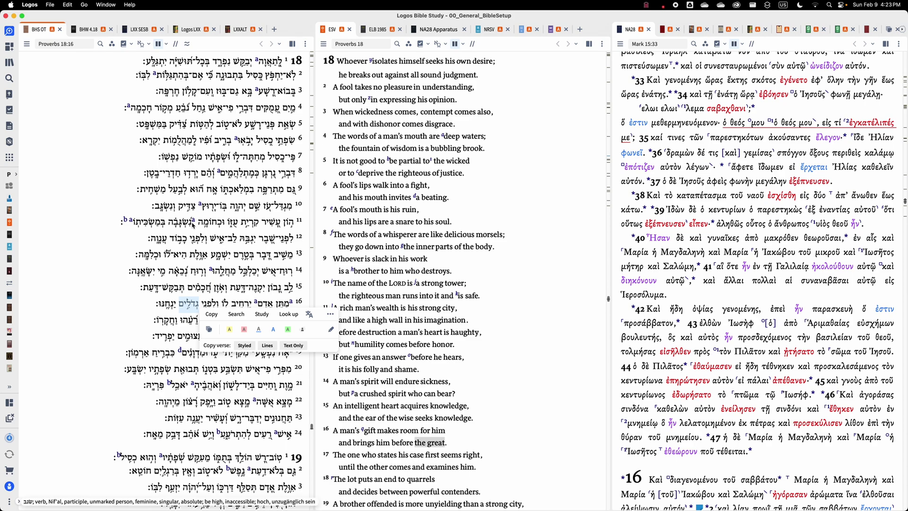
click(195, 222)
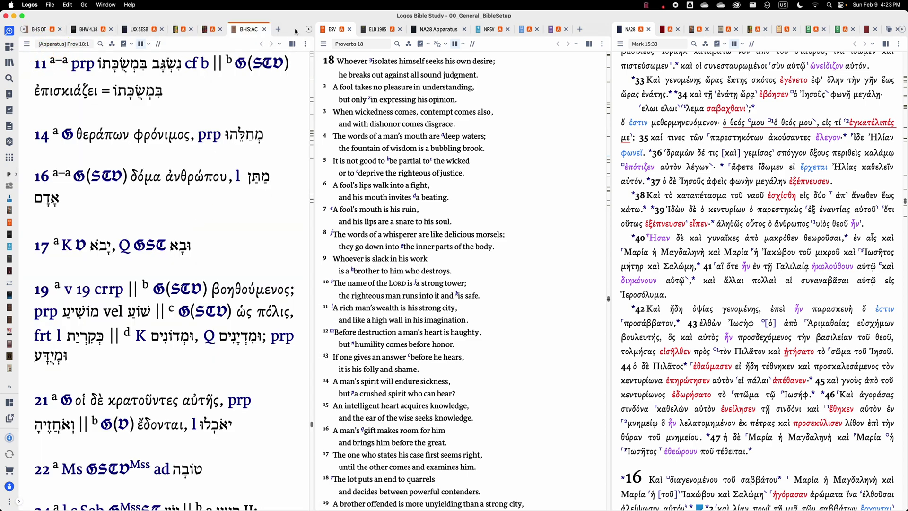
click(38, 29)
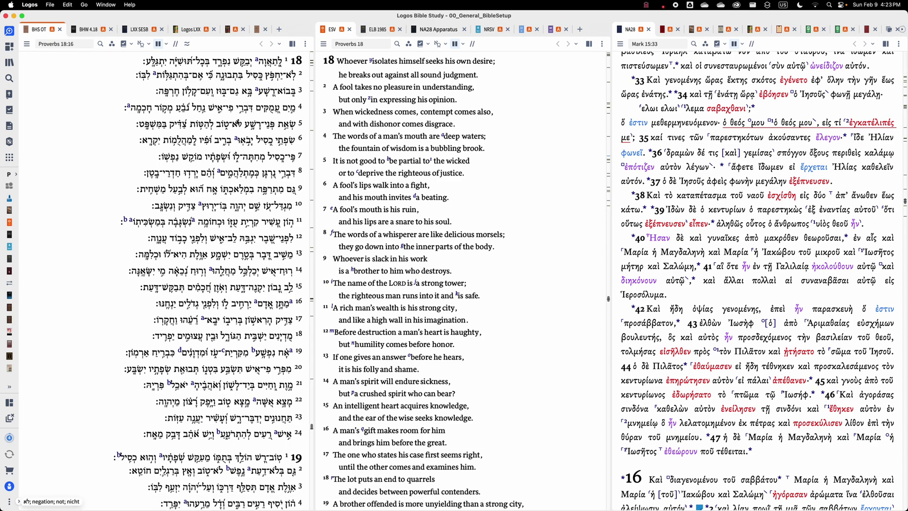
Show Genesis 2 in Text-Fabric's bhsa tab and open MARBLE's Hebrew-English Genesis 1 text
key(super+Tab)
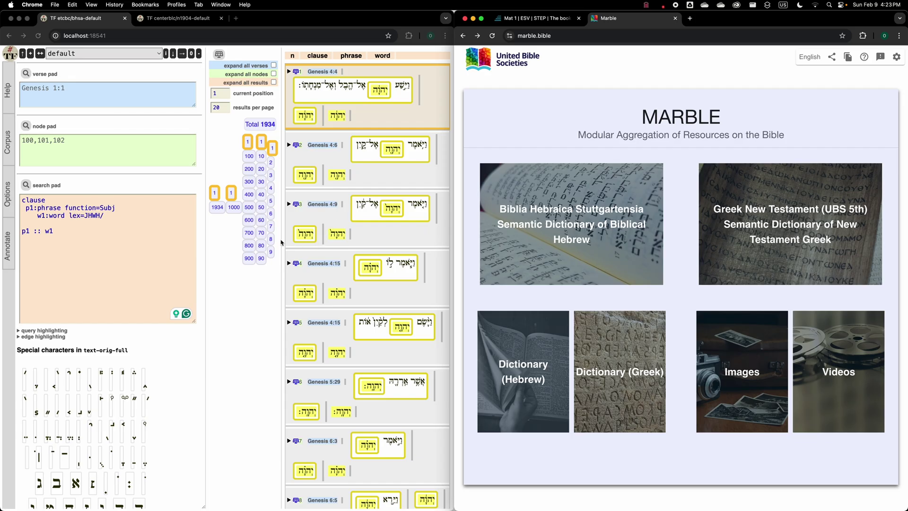
click(203, 270)
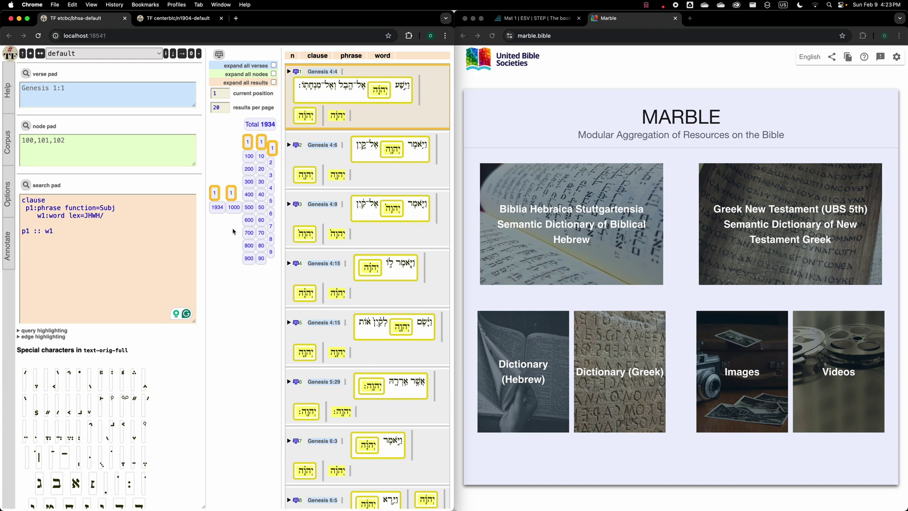
click(219, 54)
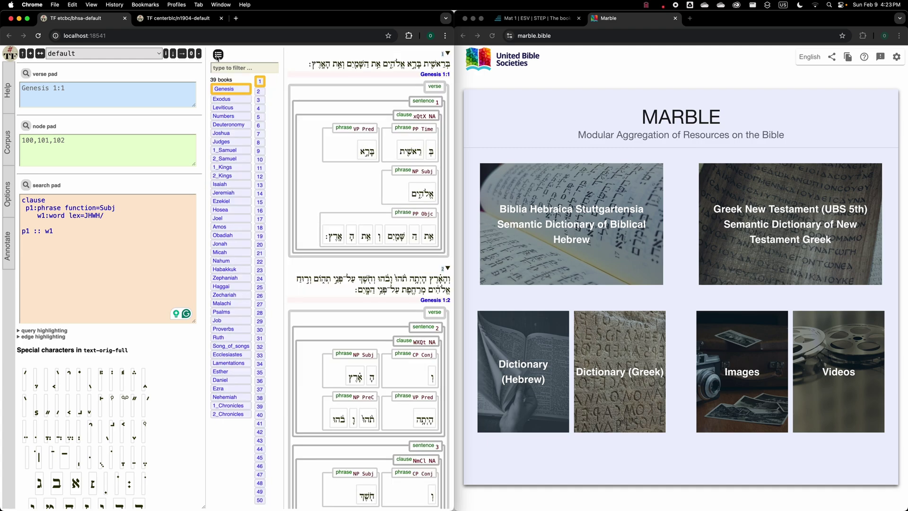
click(260, 91)
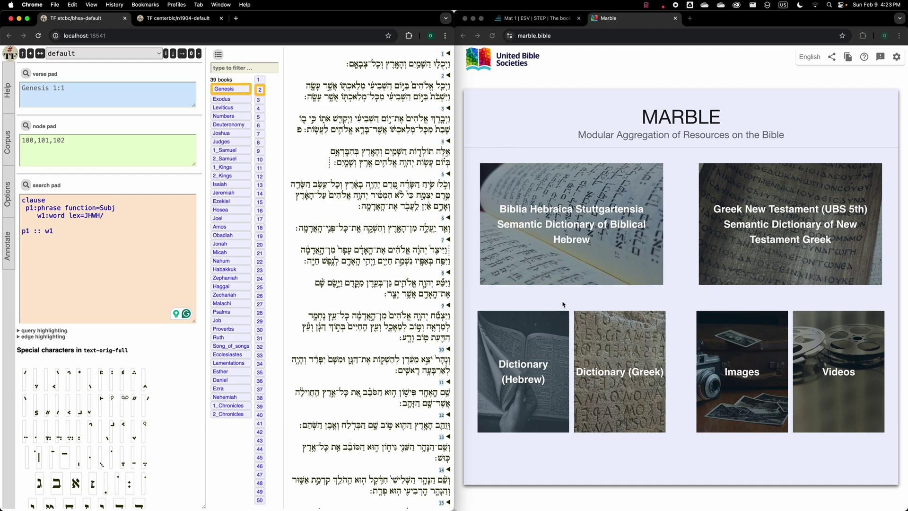
click(574, 210)
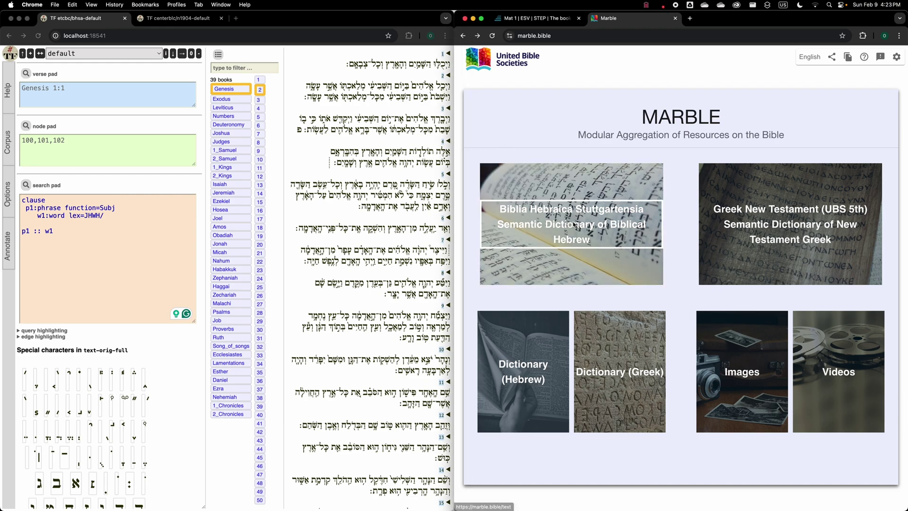
click(573, 218)
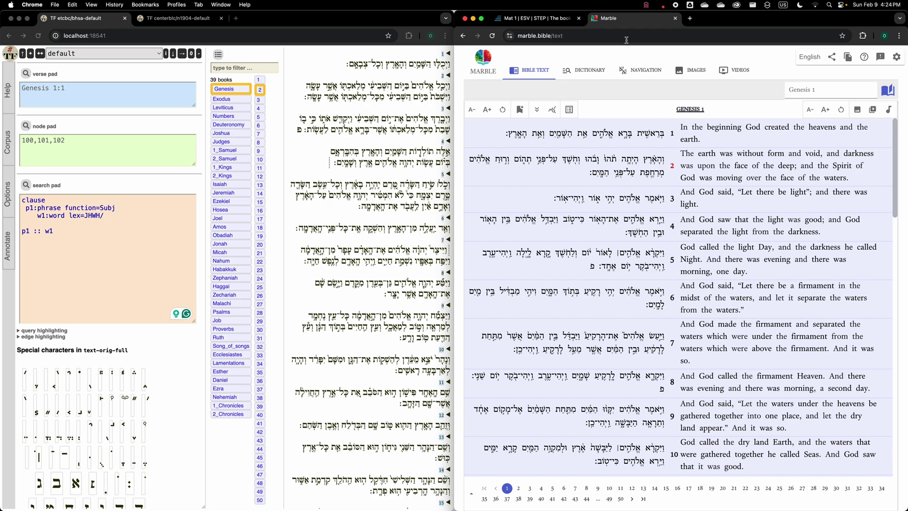
Load SHEBANQ in a new tab at 100% zoom and open Genesis 1's Hebrew text
click(691, 19)
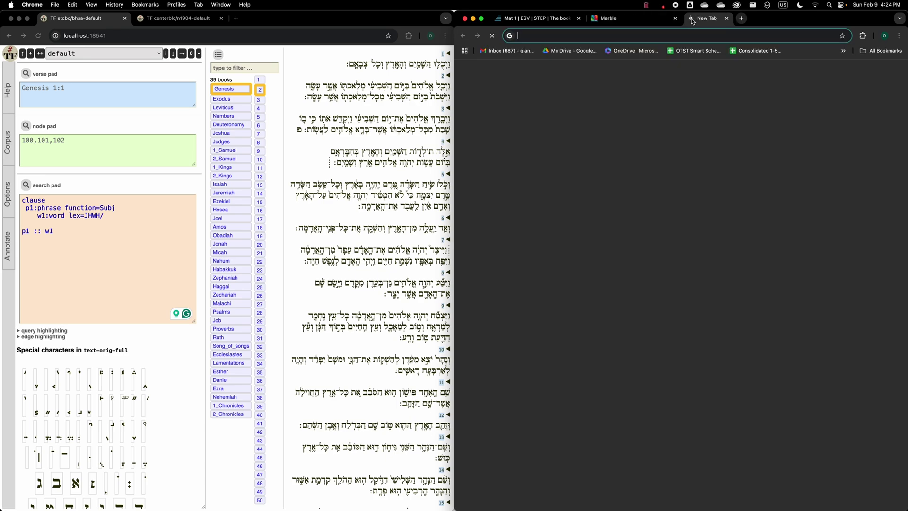
text(she)
key(Return)
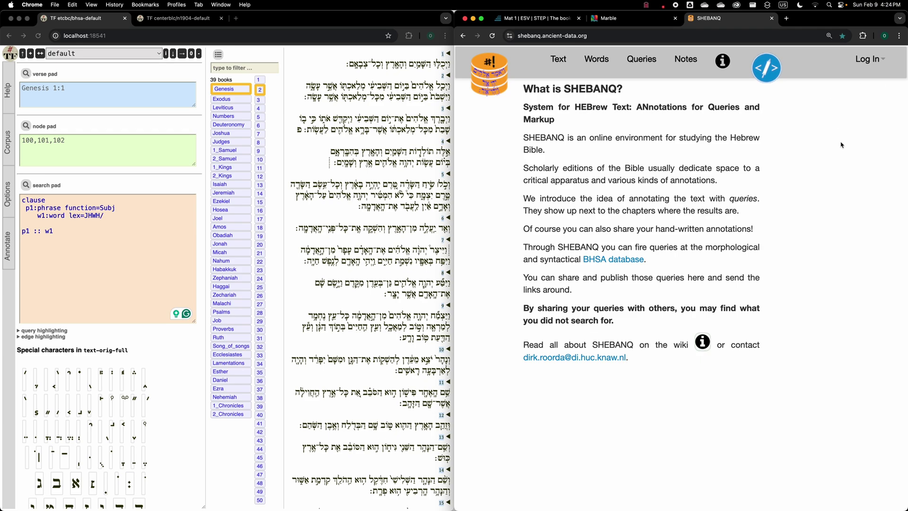
key(super+minus)
key(super+minus)
key(super+minus)
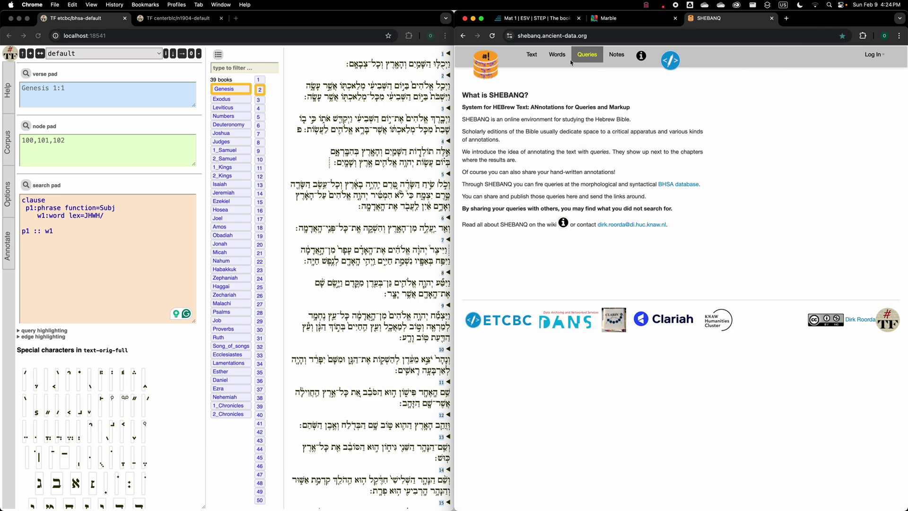
click(531, 55)
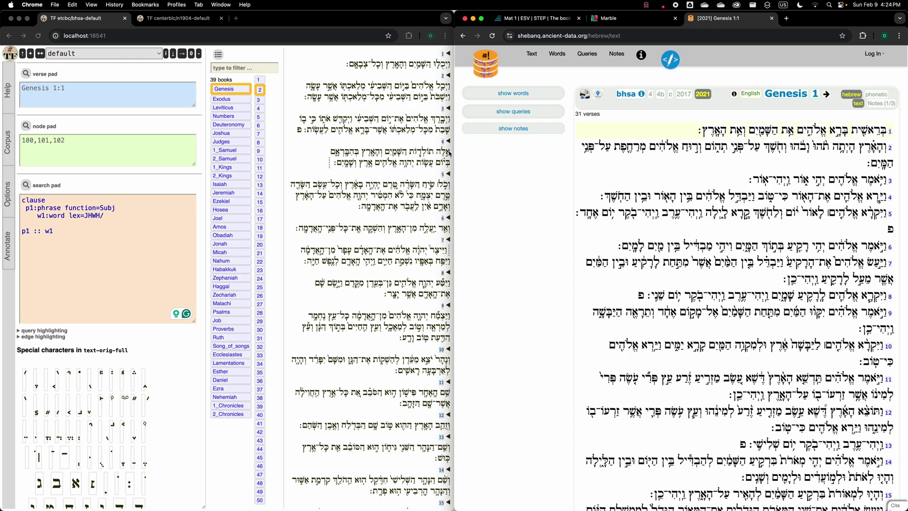
Widen the window, expand verse 1 word by word, and switch to the syntax clause display
drag(455, 151, 292, 163)
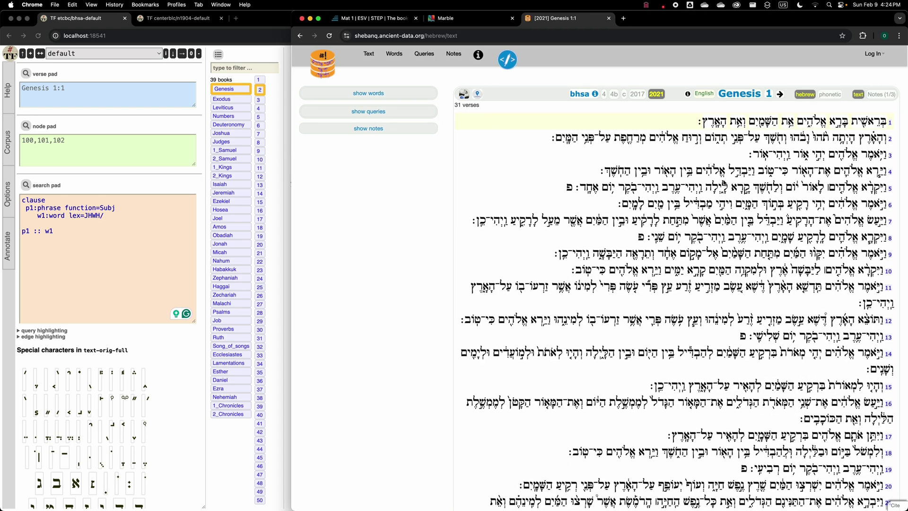
click(890, 124)
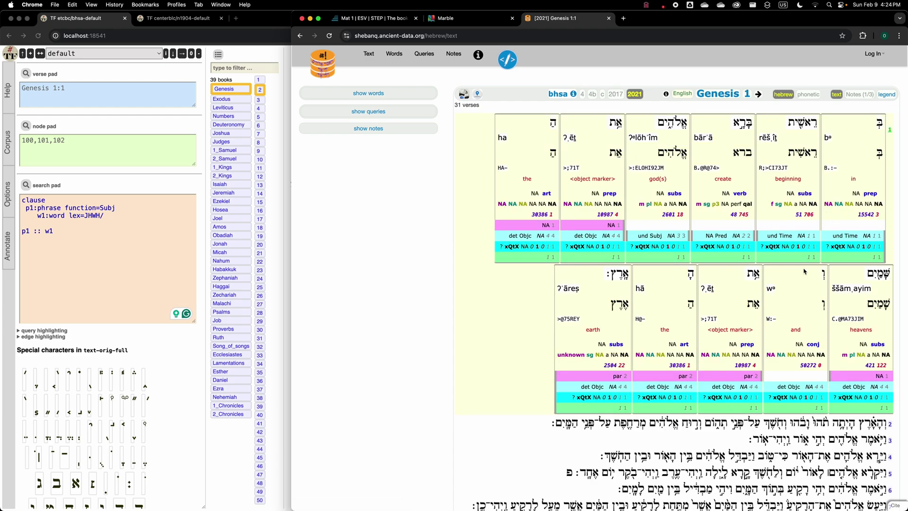
click(866, 96)
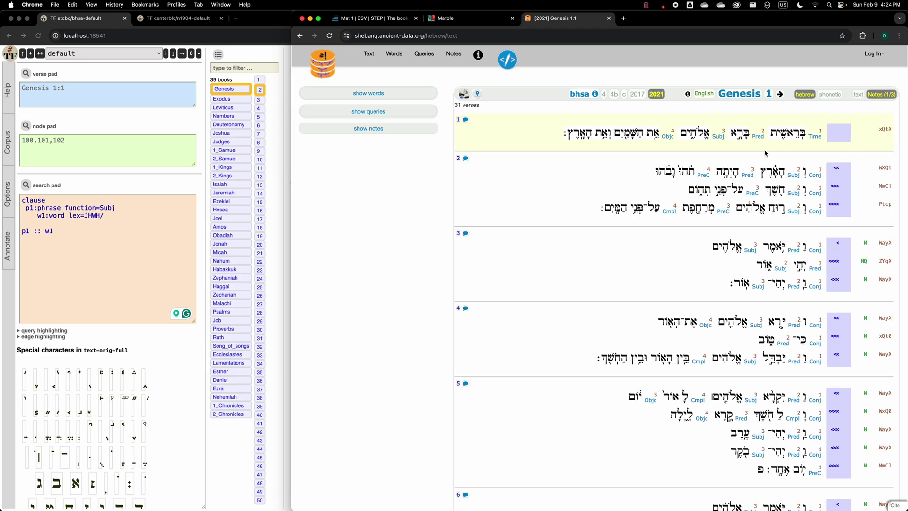
click(874, 96)
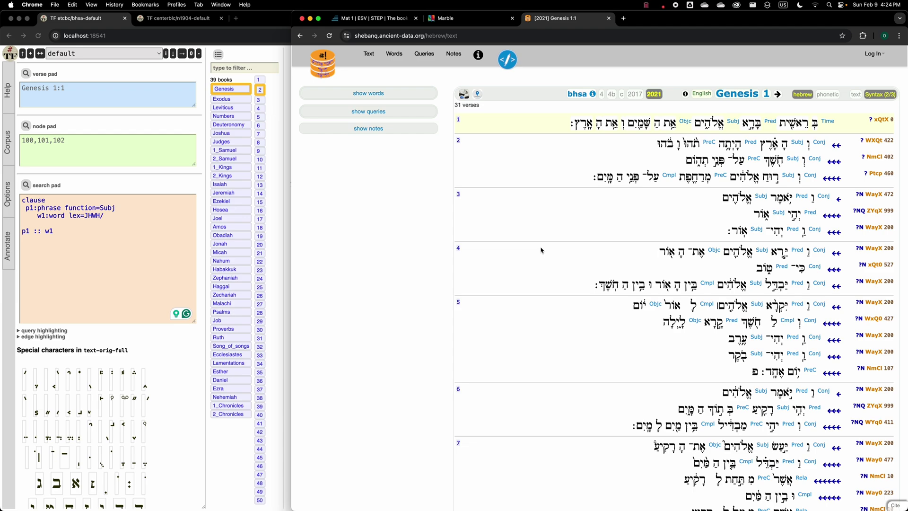
Snap SHEBANQ back to half screen and bring back the STEP Bible tab
click(333, 215)
key(ctrl+alt+Right)
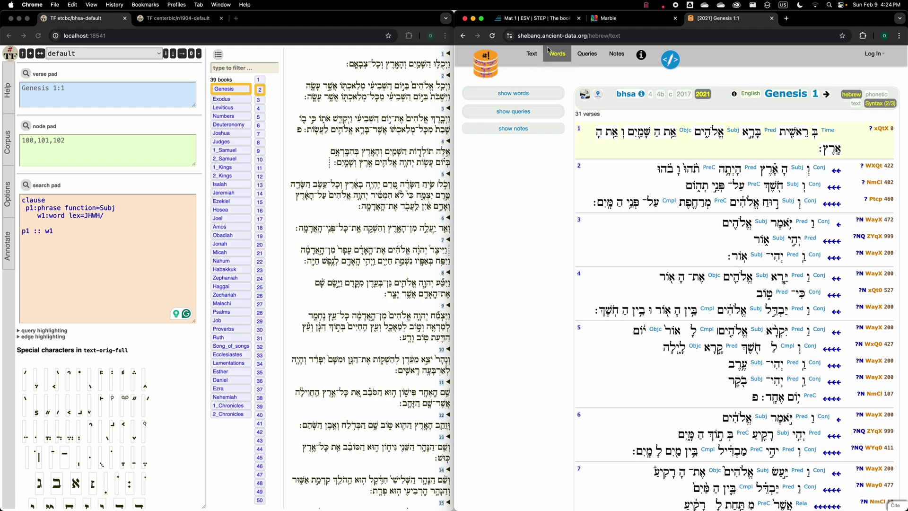
click(543, 20)
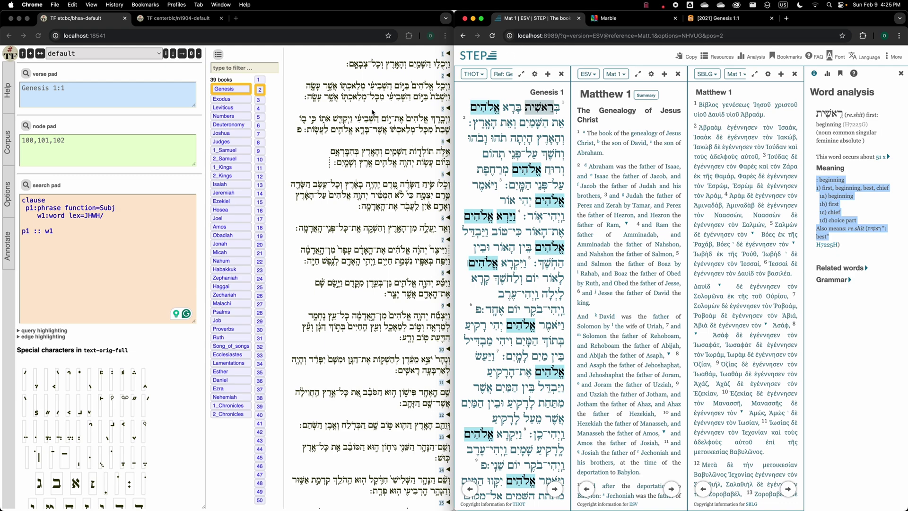
Review the Greek and Hebrew Text-Fabric tabs, then dismiss STEP's word information popup
click(179, 19)
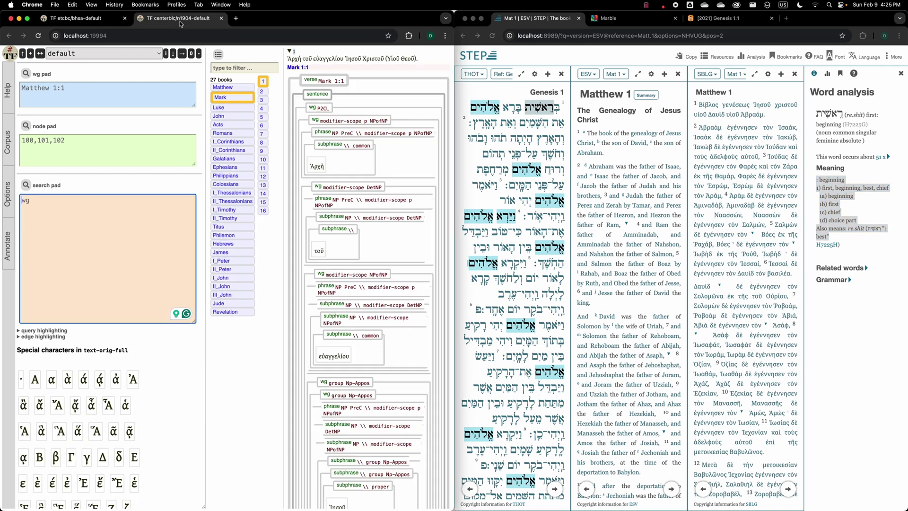
click(87, 19)
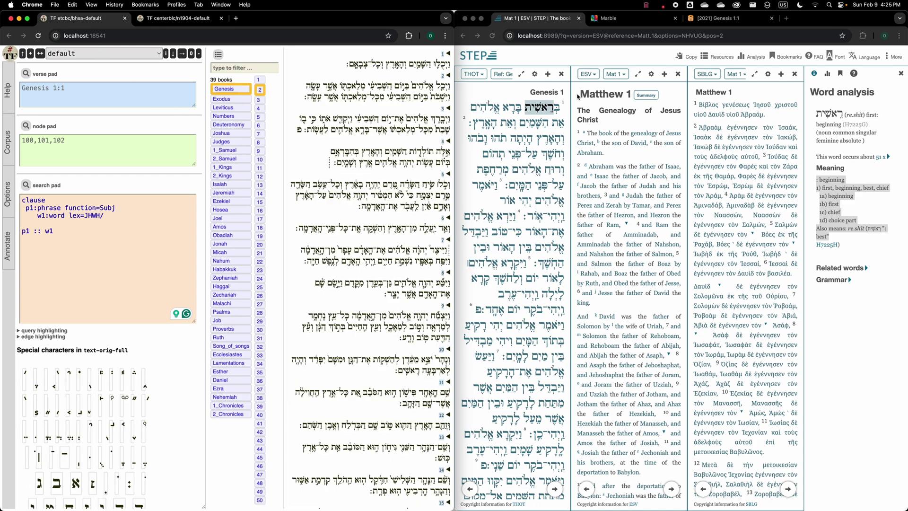
click(636, 171)
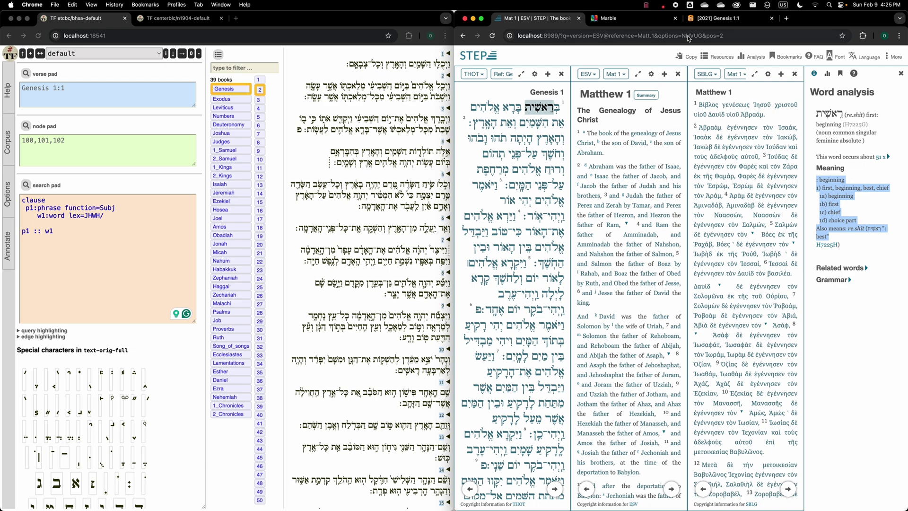
Reset MARBLE to its home page, glance at SHEBANQ Genesis, and return to STEP Bible
click(624, 18)
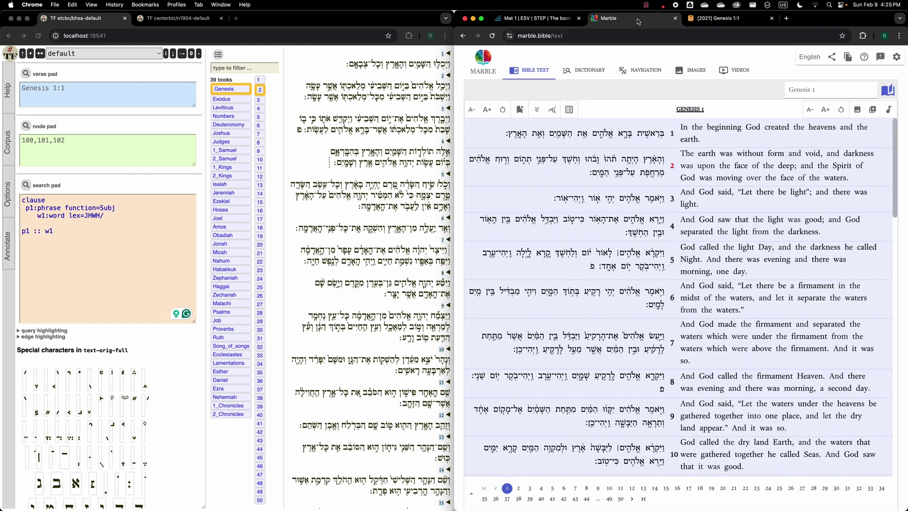
click(482, 62)
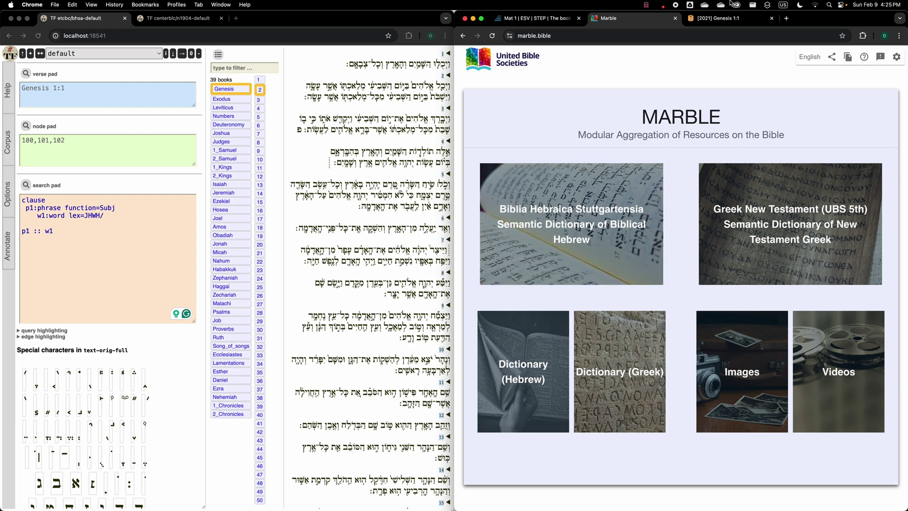
click(728, 21)
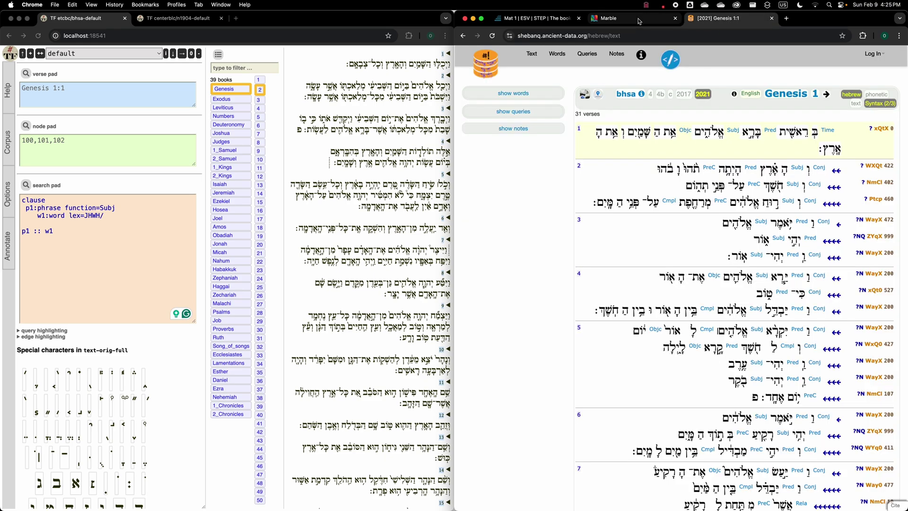
click(638, 21)
click(533, 21)
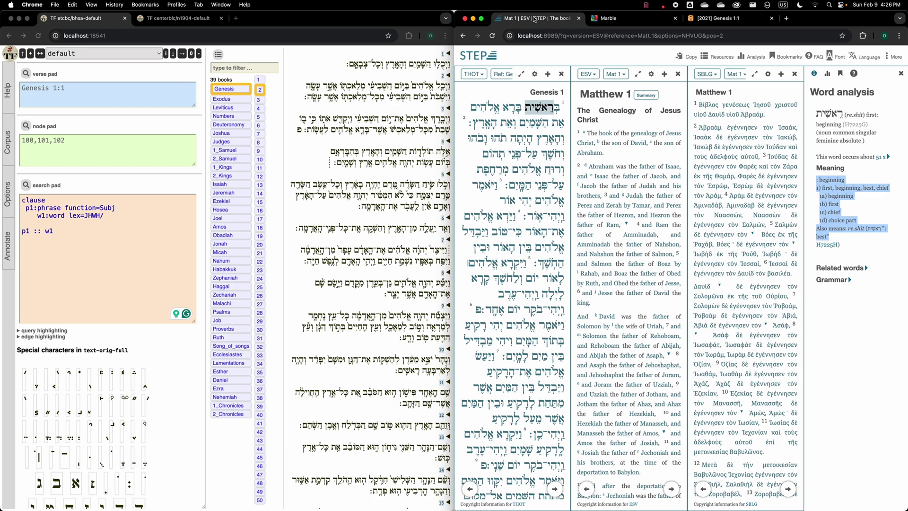
key(super+Tab)
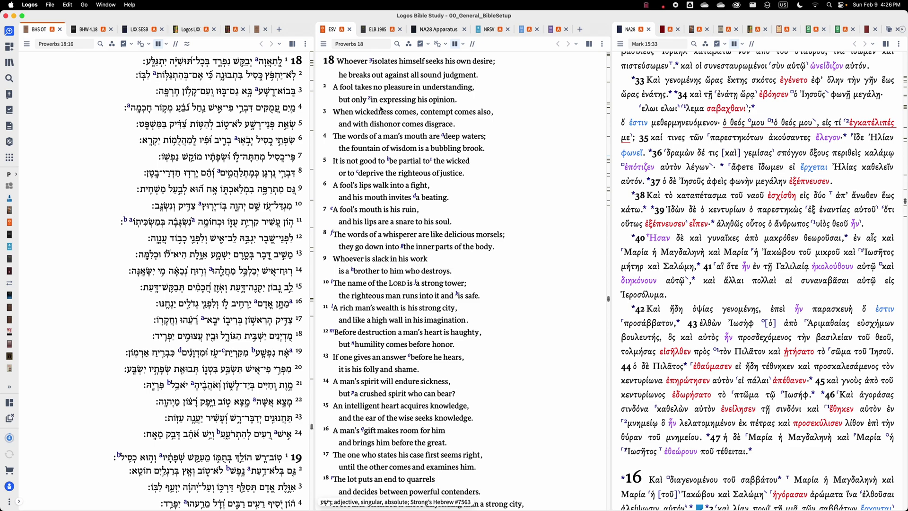
key(super+Tab)
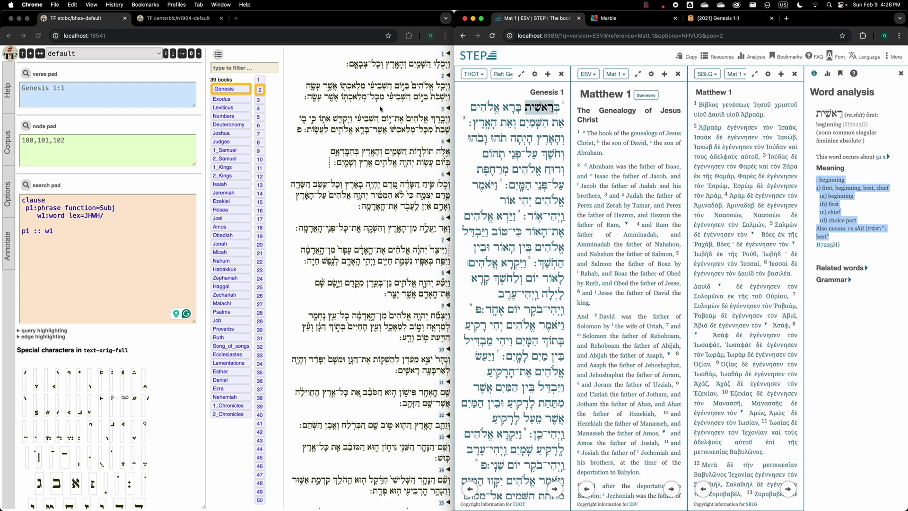
key(super+Tab)
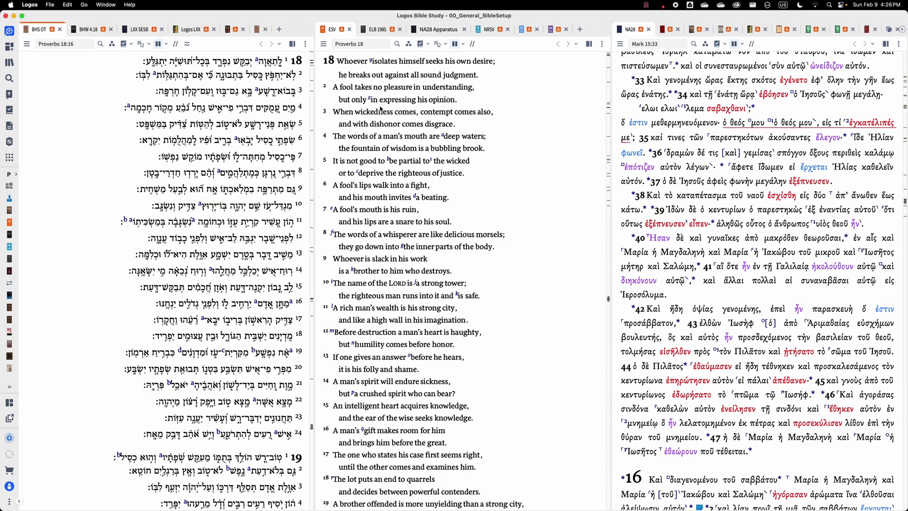
key(super+Tab)
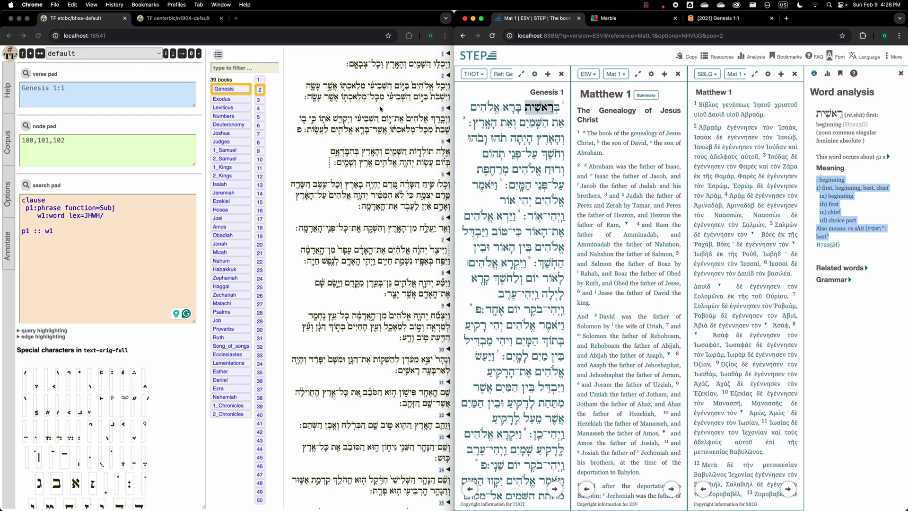